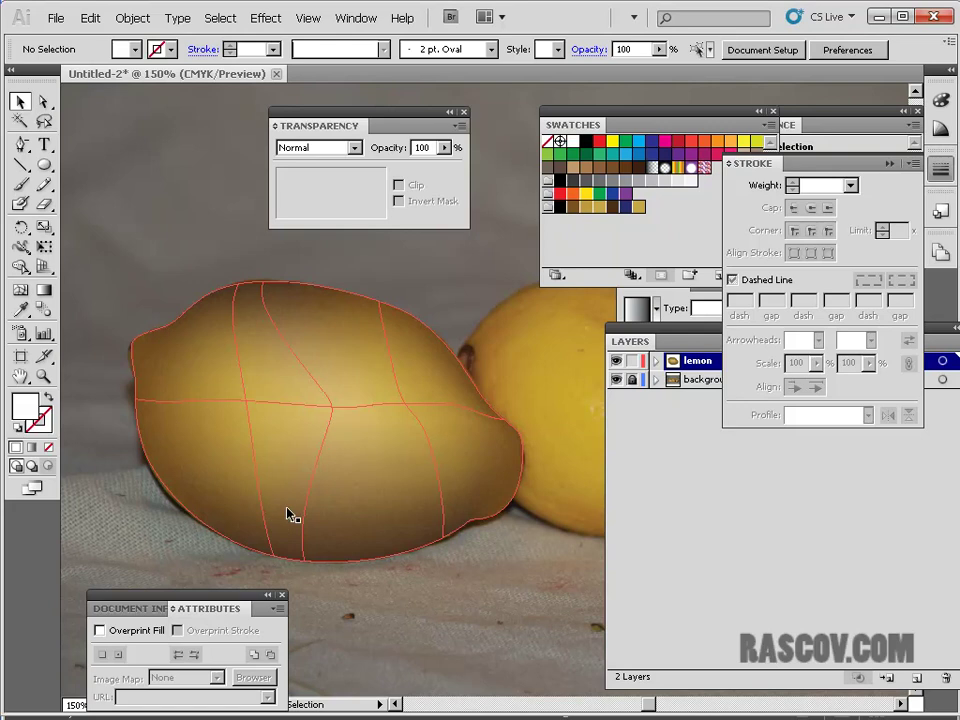
# Step: Compare the mesh lemon with the photo by toggling the lemon layer's visibility, leaving that layer hidden
pyautogui.moveTo(676, 348); pyautogui.dragTo(611, 328)
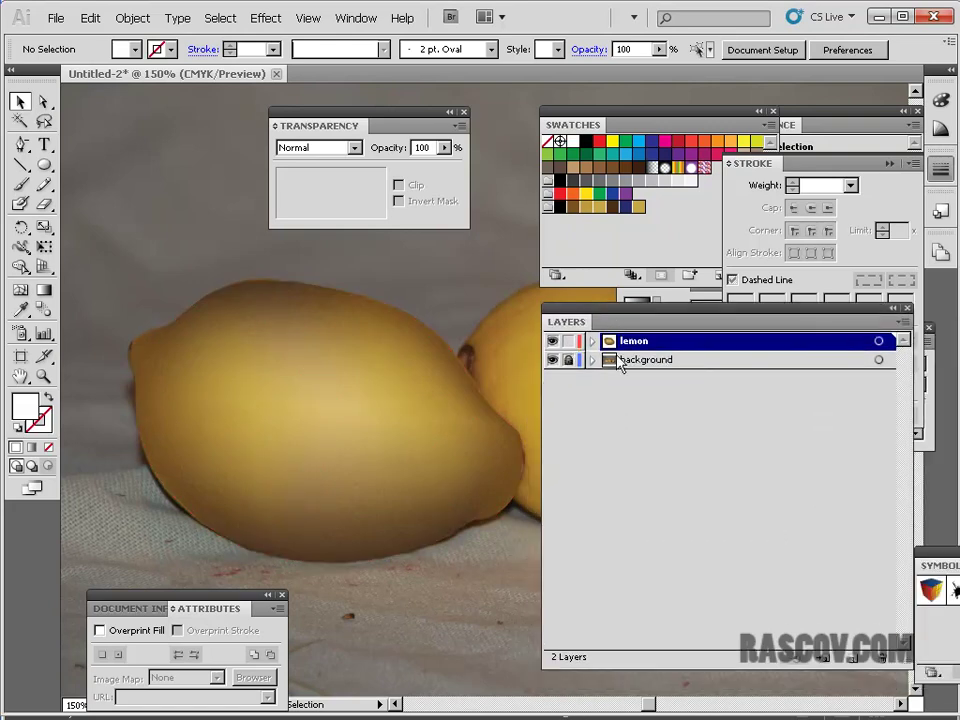
pyautogui.click(553, 341)
pyautogui.click(553, 341)
pyautogui.click(553, 341)
pyautogui.click(553, 341)
pyautogui.click(553, 341)
pyautogui.click(553, 341)
pyautogui.click(553, 342)
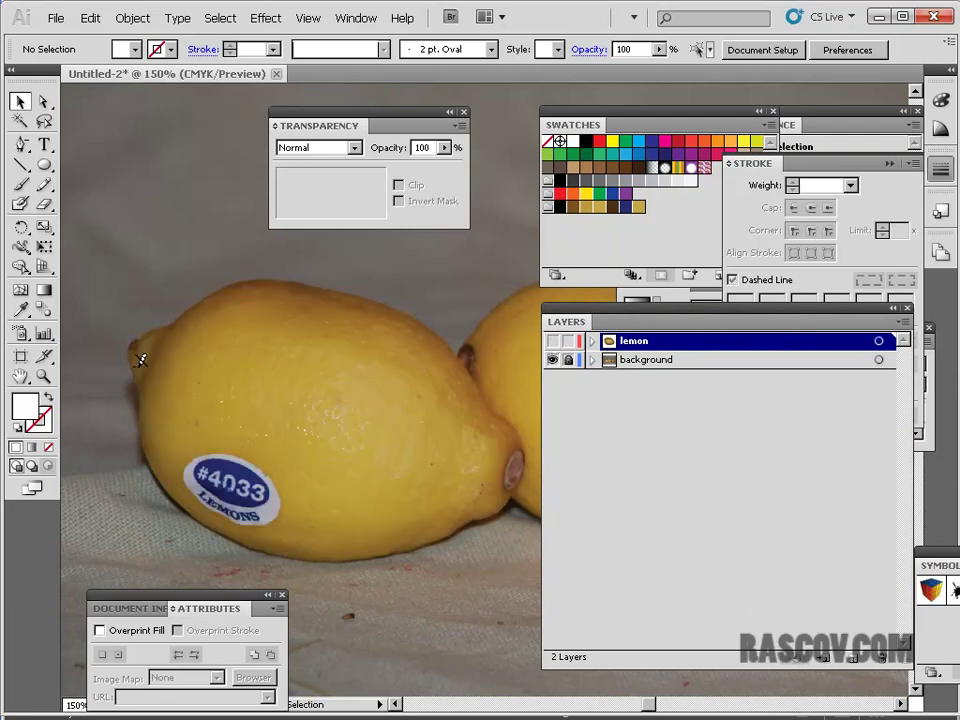
pyautogui.click(553, 343)
pyautogui.click(553, 343)
pyautogui.click(553, 343)
pyautogui.click(553, 343)
pyautogui.click(553, 343)
pyautogui.click(553, 343)
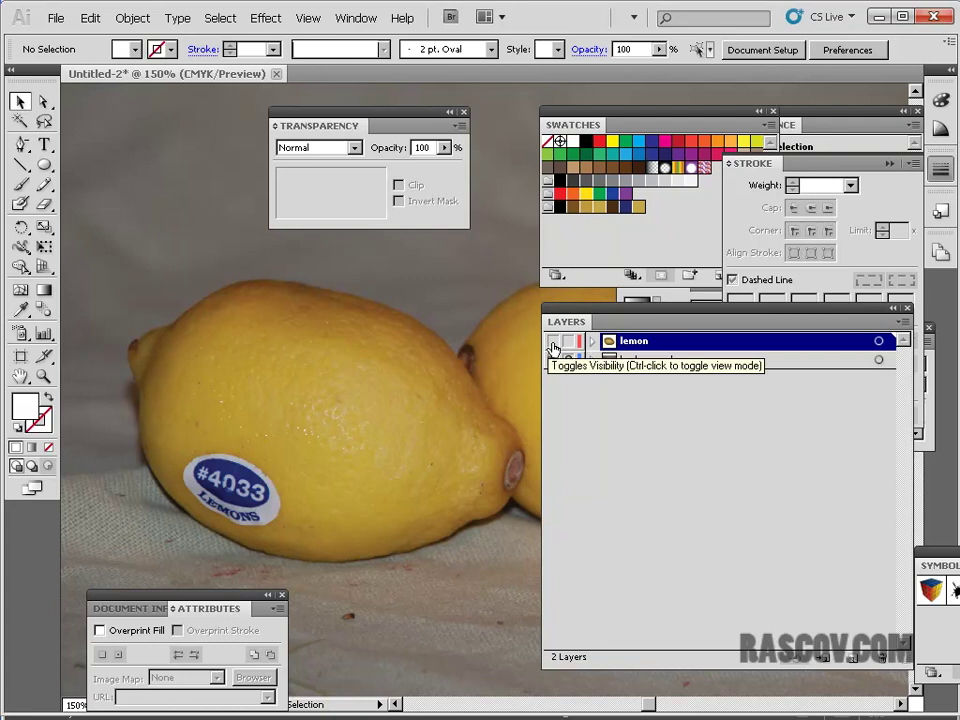
# Step: Create a new layer above the lemon layer and name it detail
pyautogui.click(880, 657)
pyautogui.doubleClick(660, 343)
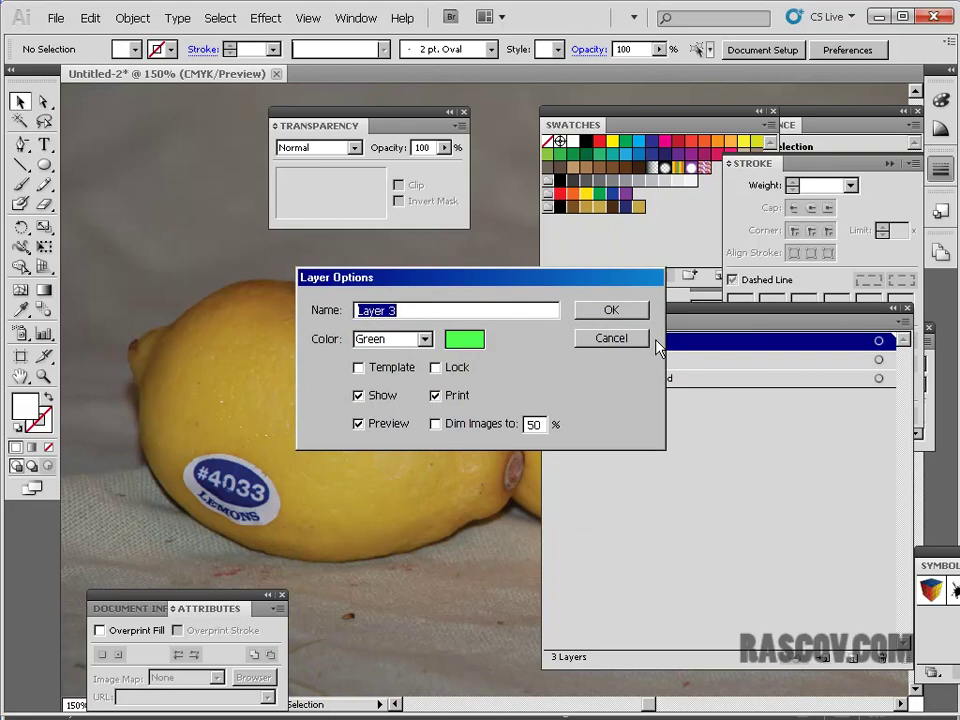
pyautogui.write('d')
pyautogui.click(615, 314)
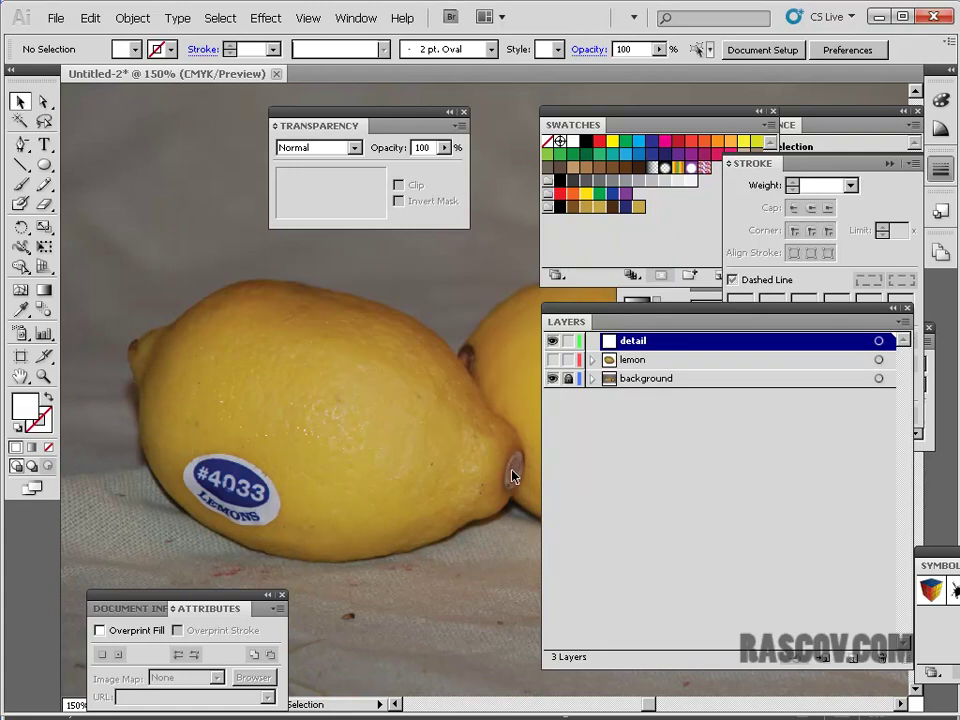
# Step: Draw an upright ellipse roughly covering the oval stem scar at the front lemon's right tip
pyautogui.moveTo(510, 469); pyautogui.dragTo(399, 470)
pyautogui.hotkey('ctrl', '+')
pyautogui.hotkey('ctrl', '+')
pyautogui.hotkey('ctrl', '+')
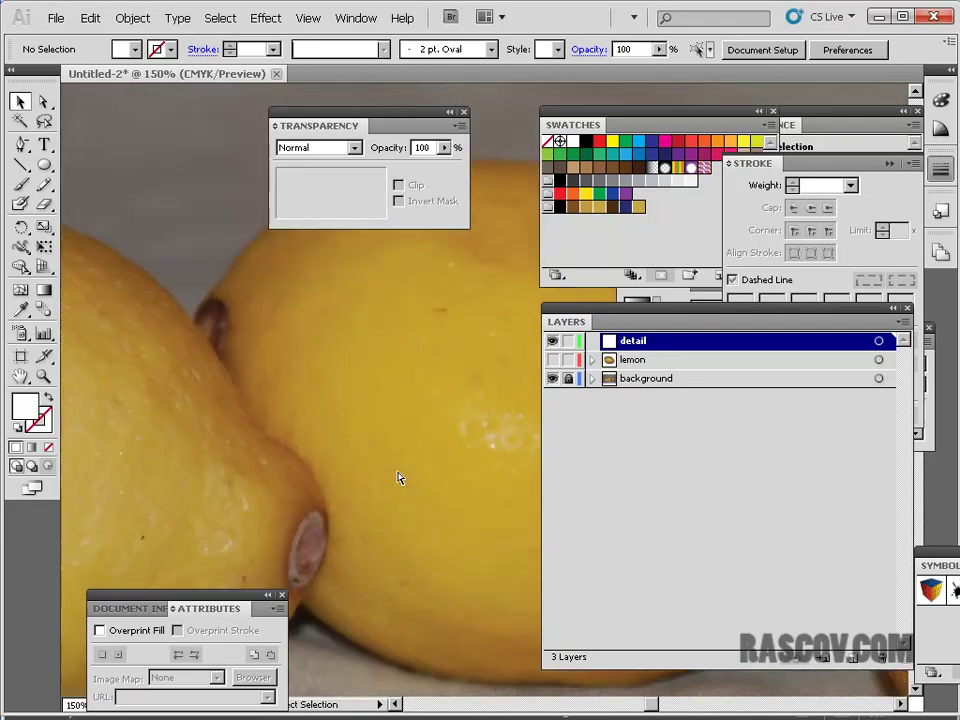
pyautogui.moveTo(372, 569); pyautogui.dragTo(386, 375)
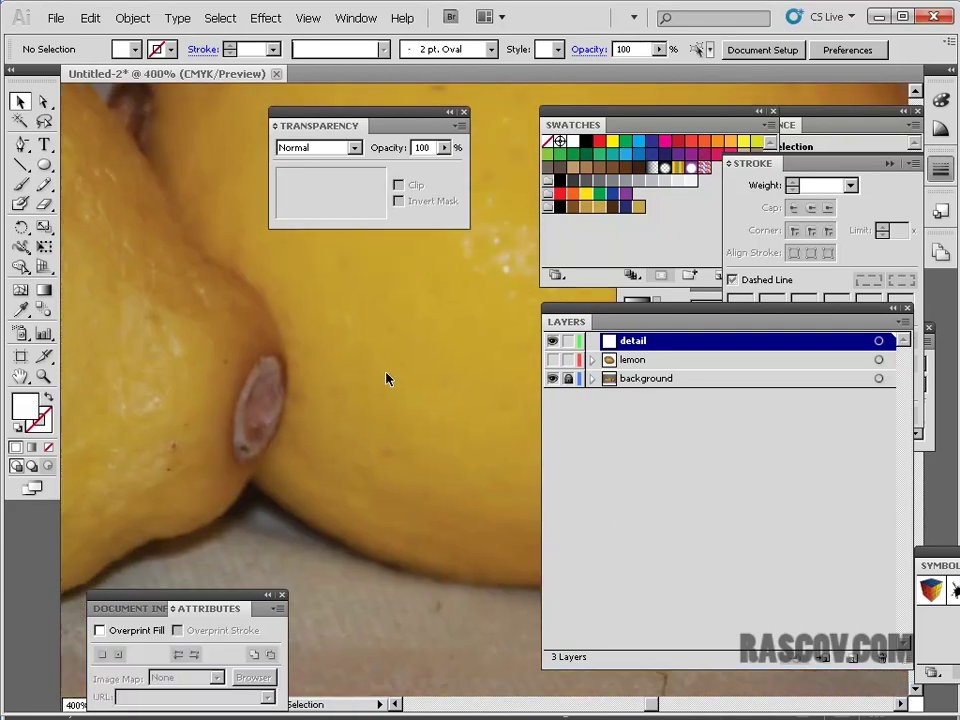
pyautogui.hotkey('ctrl', '+')
pyautogui.hotkey('ctrl', '+')
pyautogui.moveTo(328, 439); pyautogui.dragTo(530, 427)
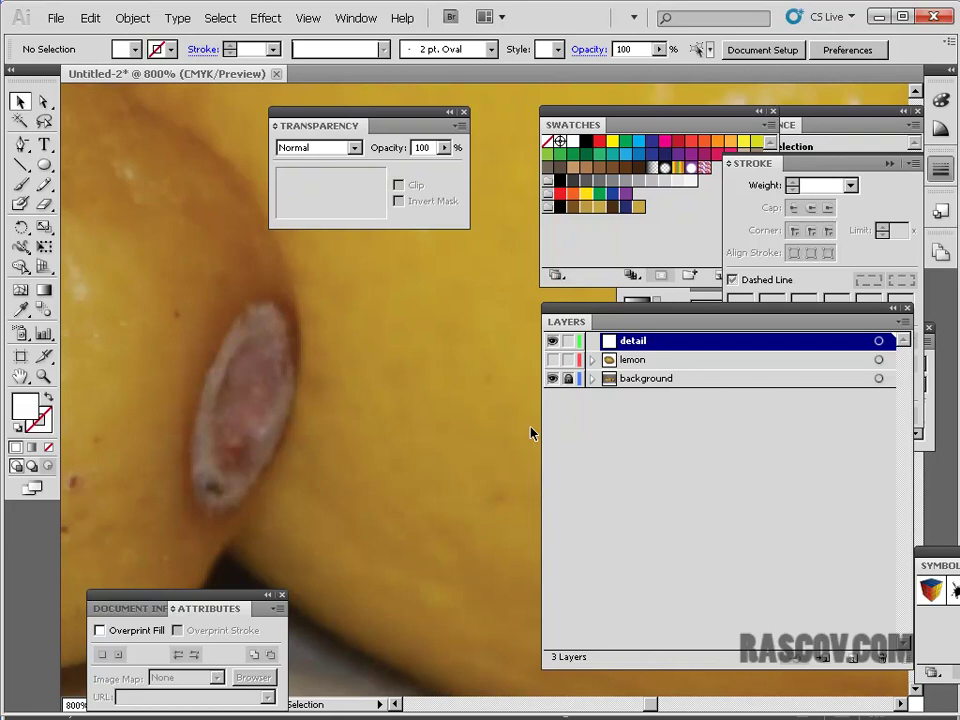
pyautogui.click(44, 165)
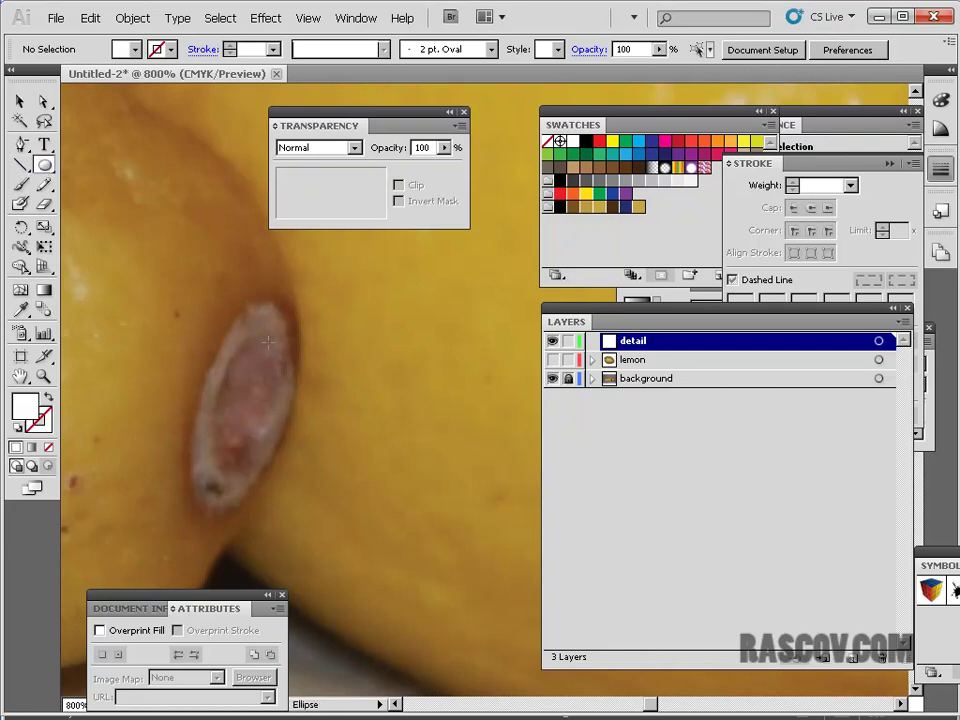
pyautogui.moveTo(200, 297); pyautogui.dragTo(314, 520)
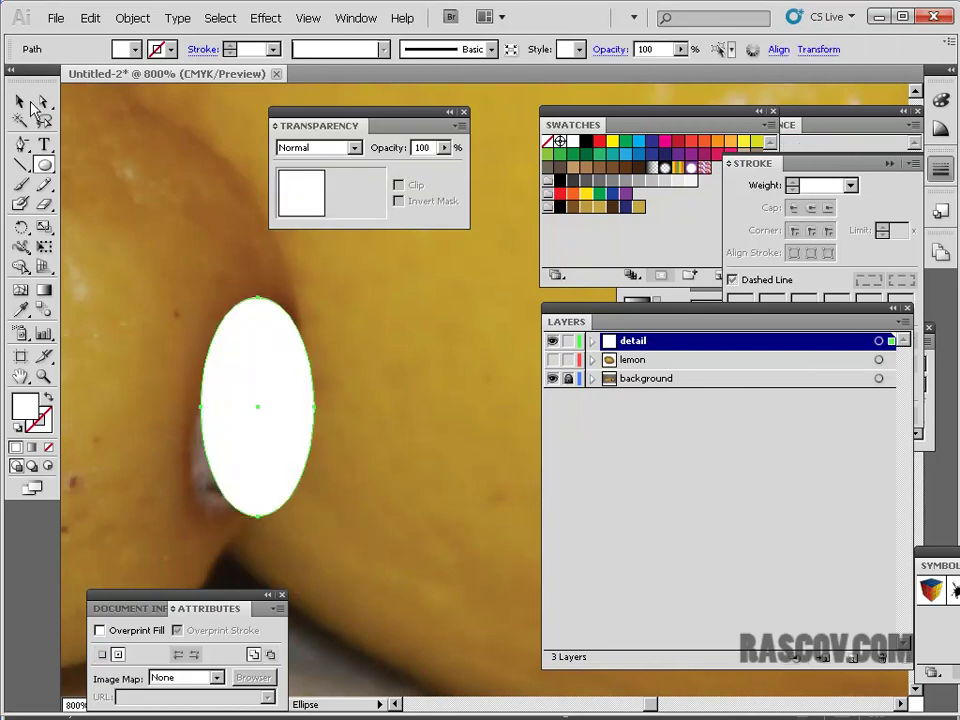
# Step: Rotate the ellipse clockwise to match the stem scar's tilt and move it just to the right of the scar
pyautogui.click(19, 101)
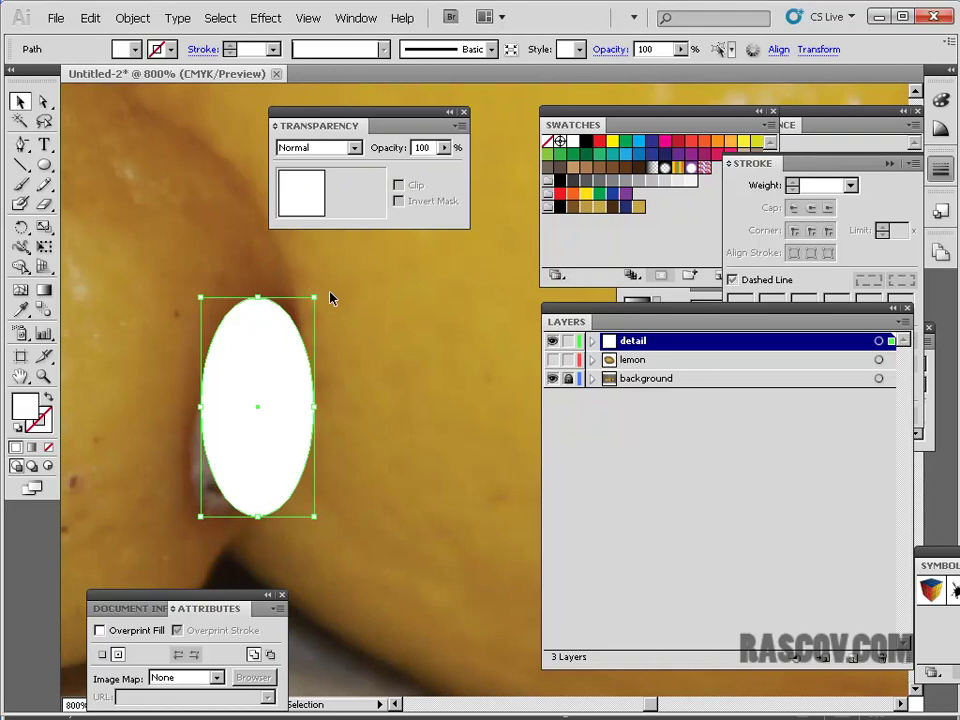
pyautogui.moveTo(317, 291); pyautogui.dragTo(340, 316)
pyautogui.moveTo(275, 366); pyautogui.dragTo(396, 424)
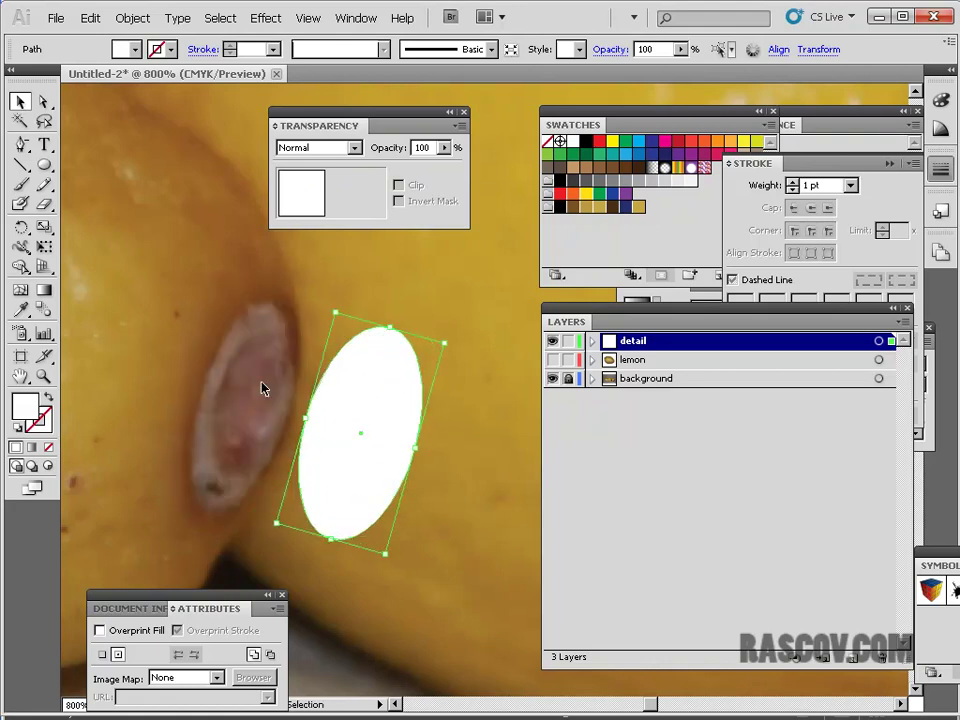
# Step: Fill the ellipse with a brown sampled from the scar's rim and add a gradient mesh of three lengthwise and three crosswise lines
pyautogui.click(20, 309)
pyautogui.click(276, 304)
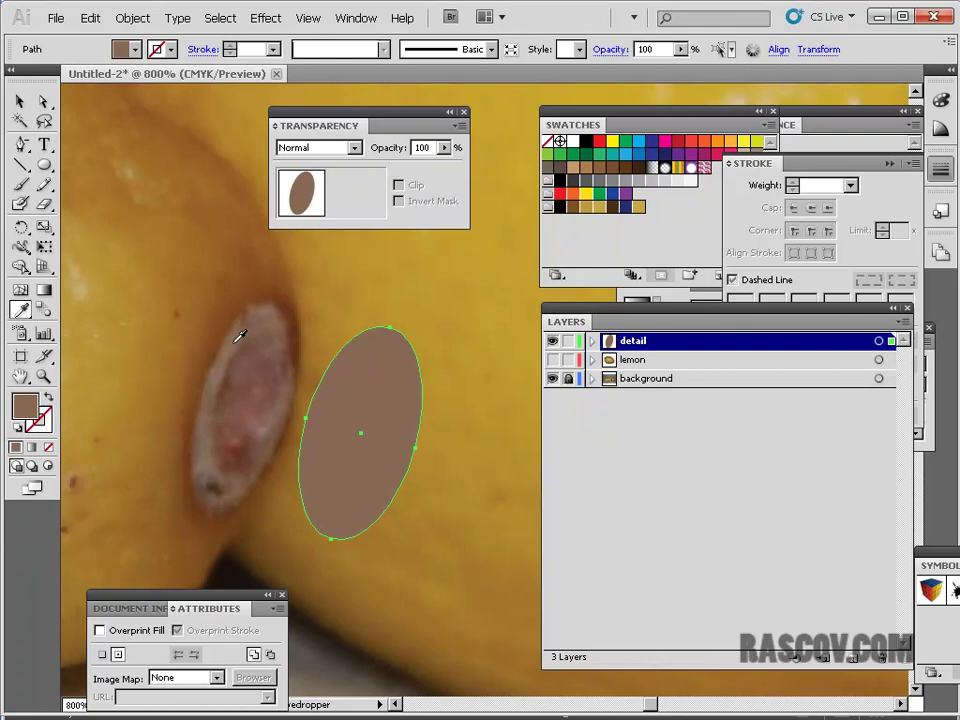
pyautogui.click(20, 289)
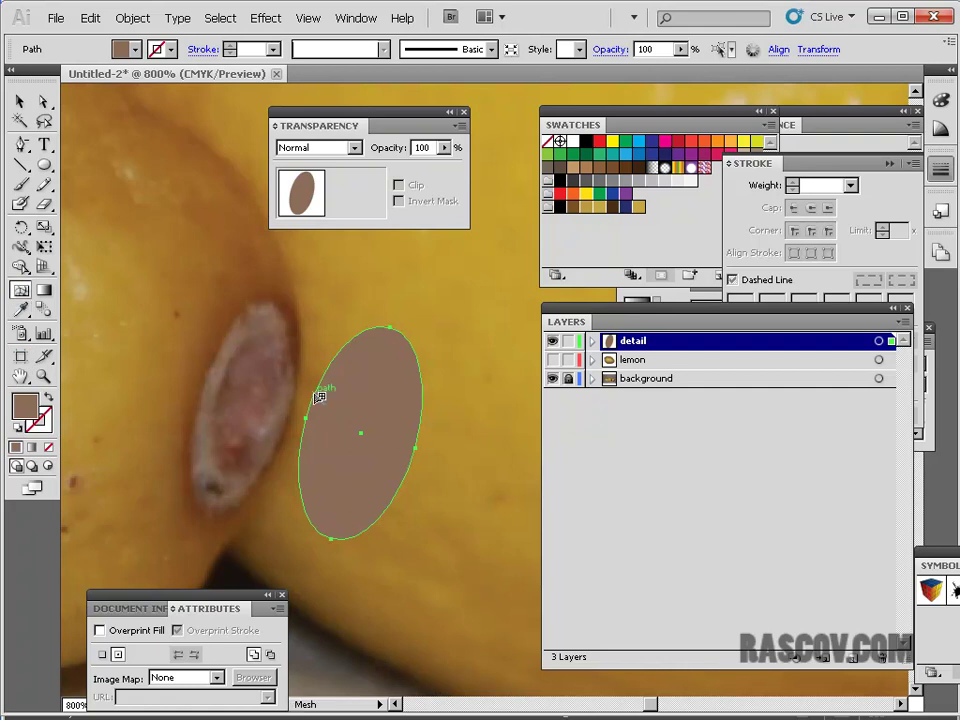
pyautogui.click(366, 414)
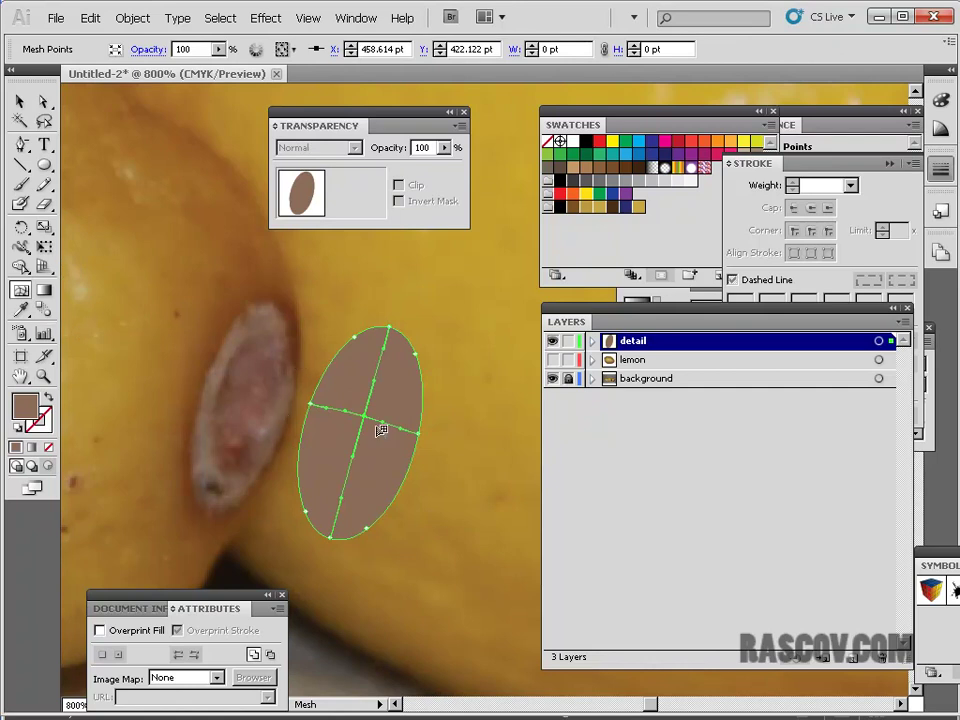
pyautogui.click(341, 413)
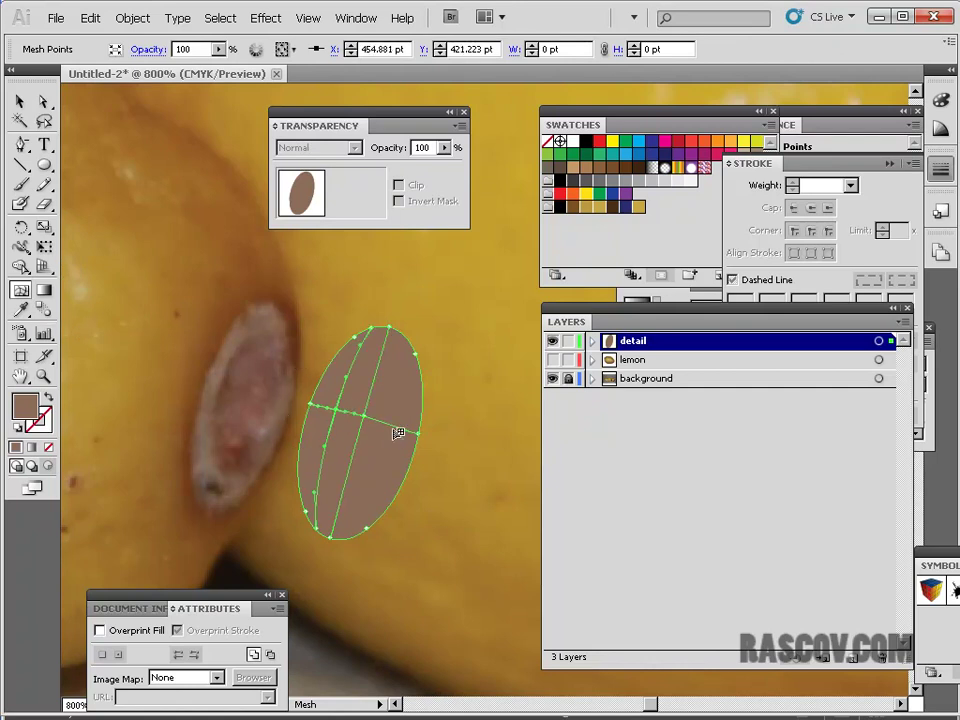
pyautogui.click(399, 430)
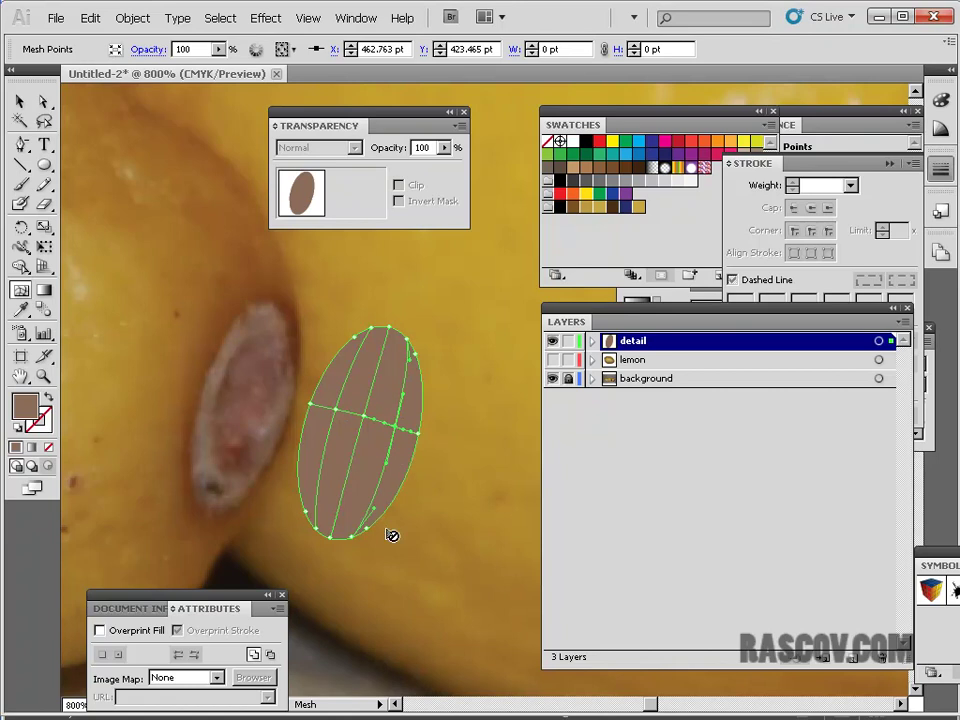
pyautogui.click(349, 497)
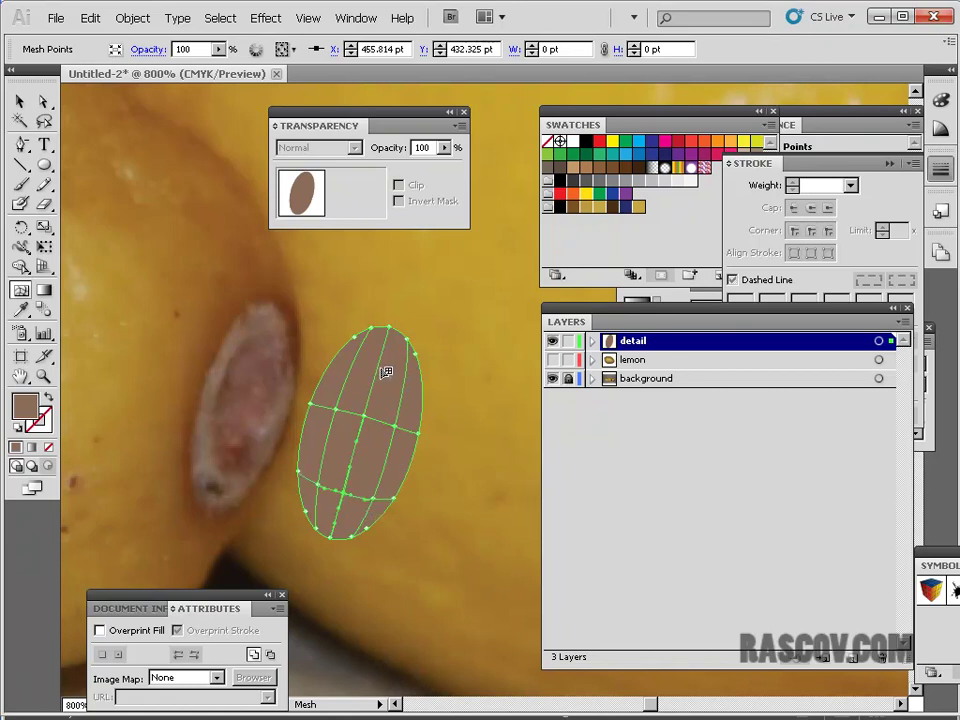
pyautogui.click(392, 371)
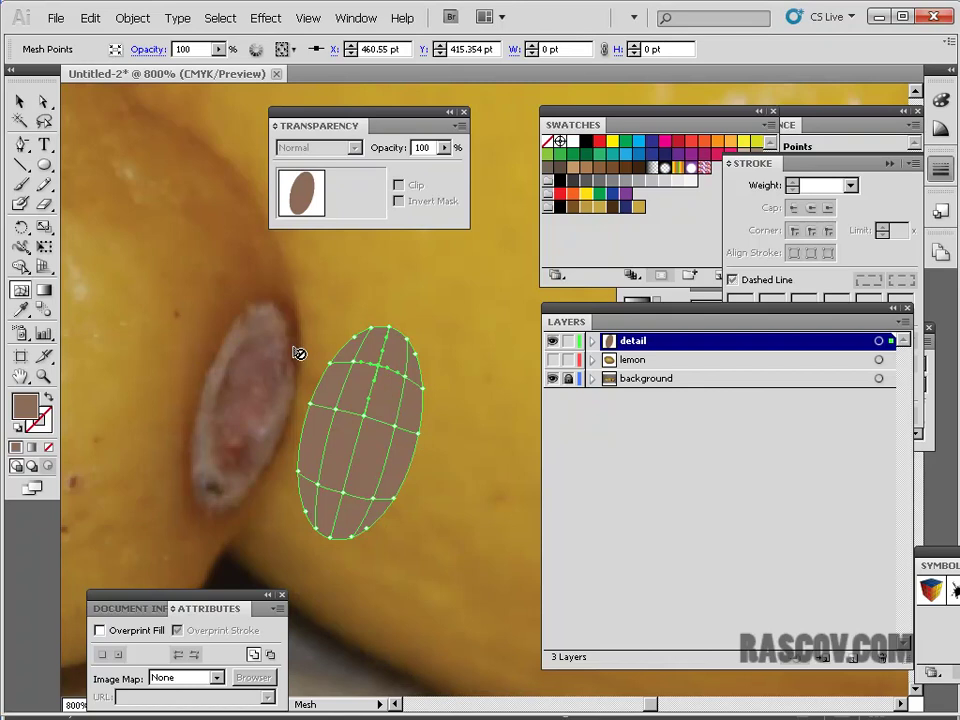
# Step: Recolour the ellipse's upper-right inner mesh point and its centre mesh point with darker browns sampled from the stem scar
pyautogui.click(43, 101)
pyautogui.moveTo(411, 381); pyautogui.dragTo(428, 393)
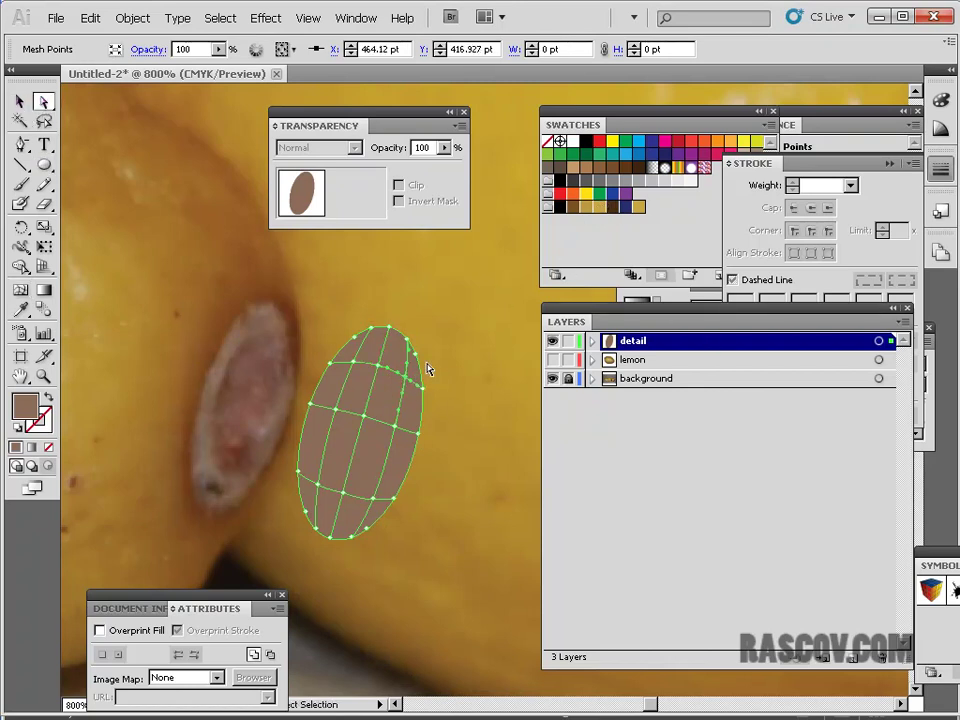
pyautogui.click(20, 310)
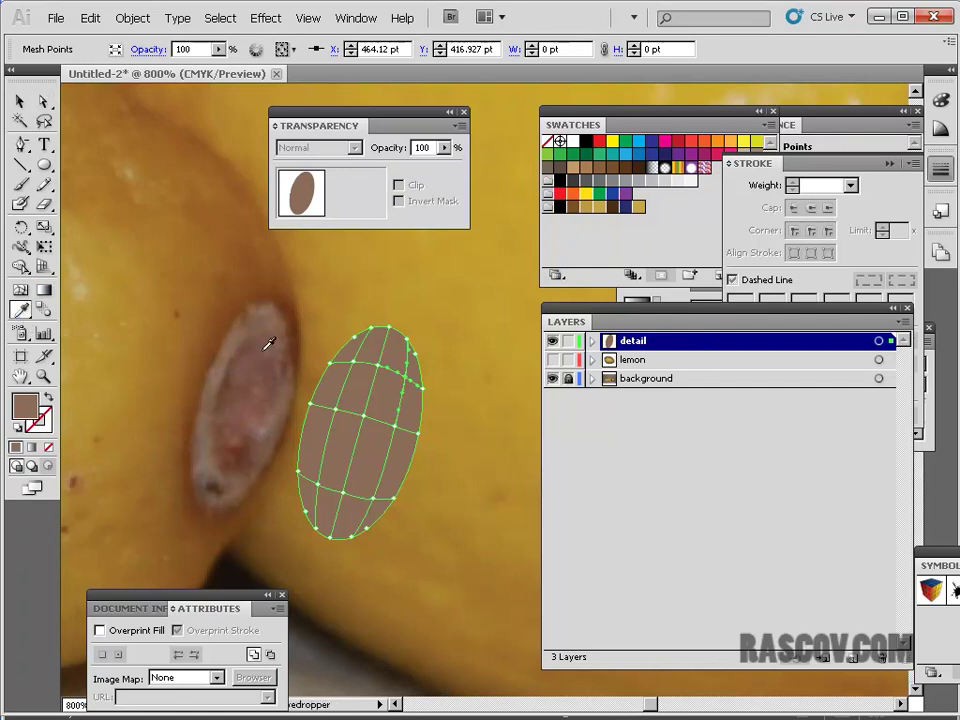
pyautogui.click(248, 344)
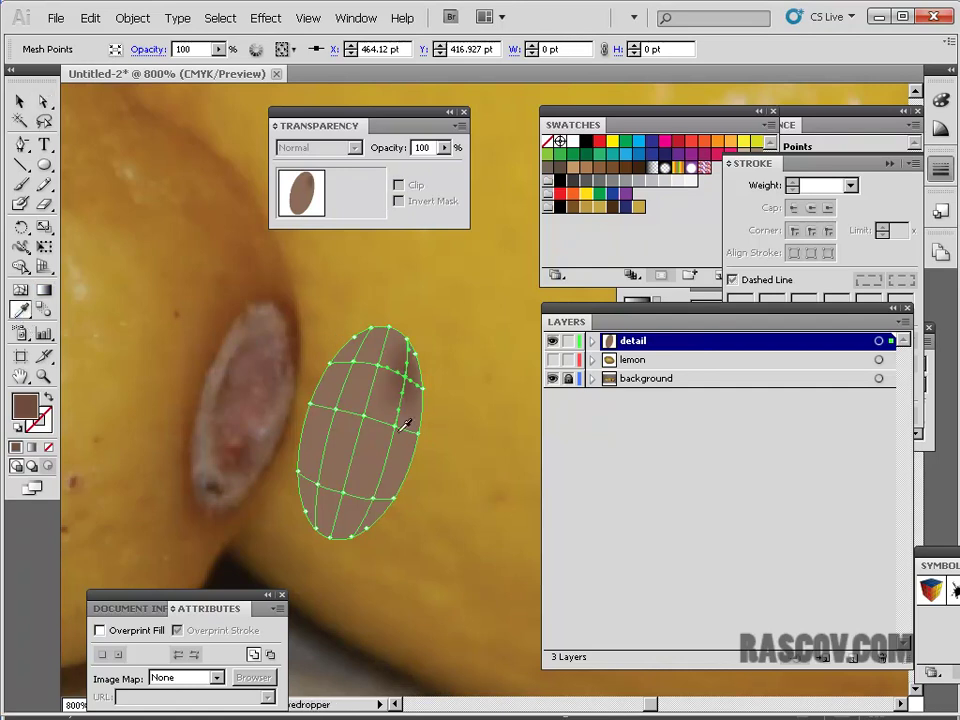
pyautogui.click(43, 101)
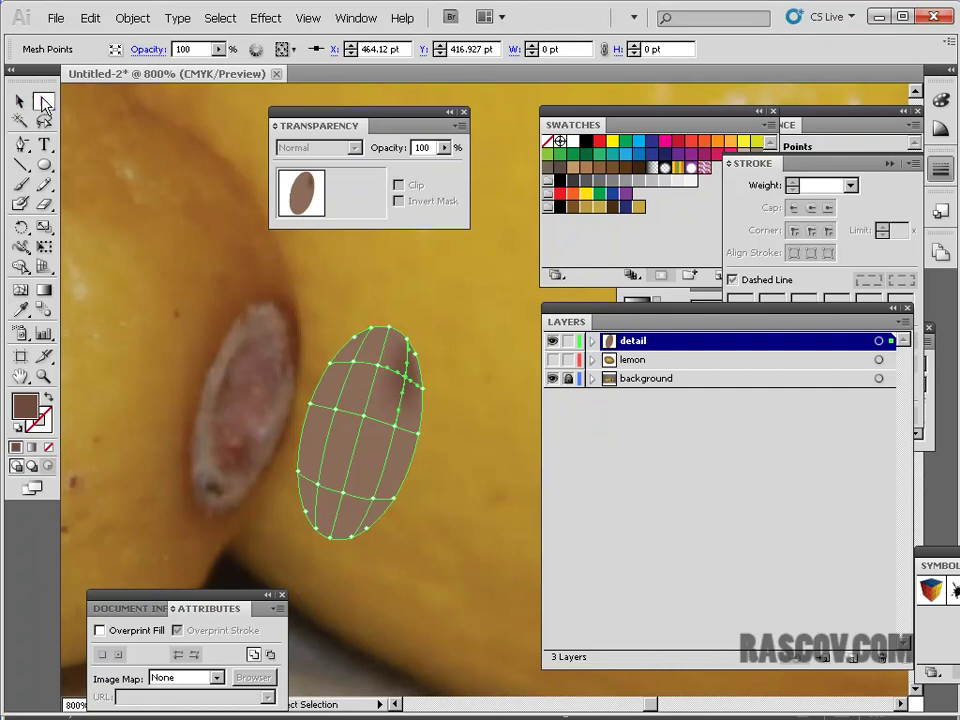
pyautogui.click(369, 419)
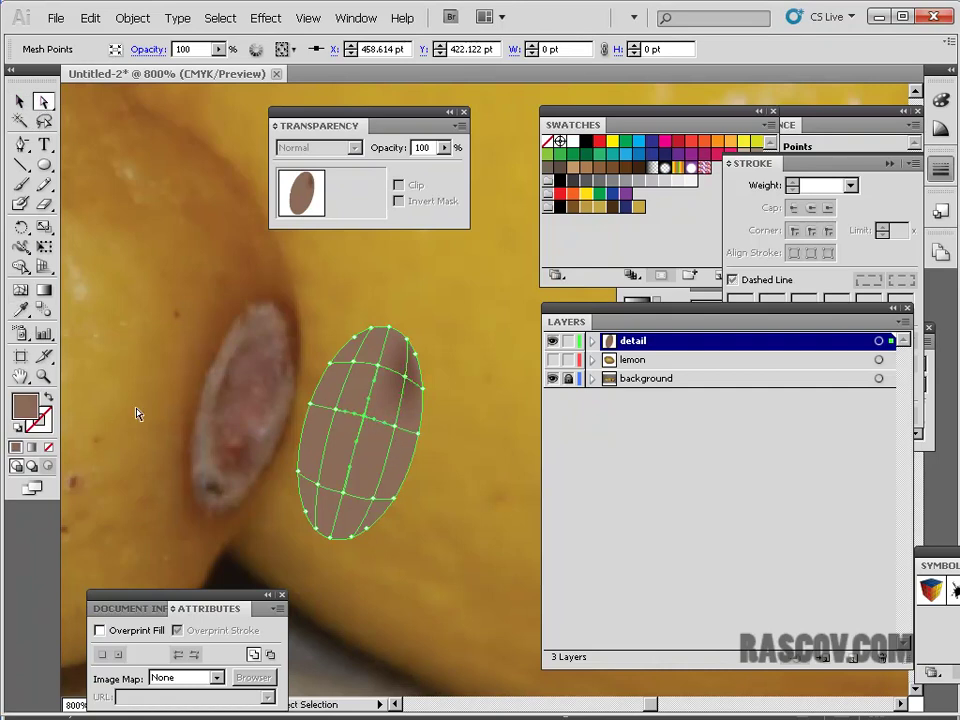
pyautogui.click(24, 311)
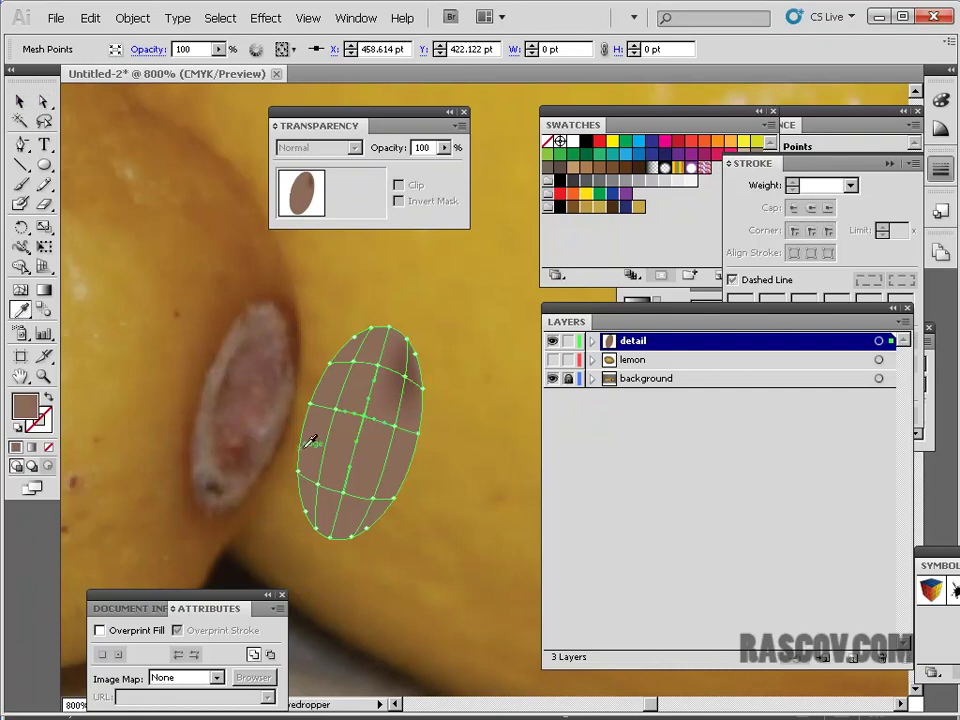
pyautogui.click(252, 444)
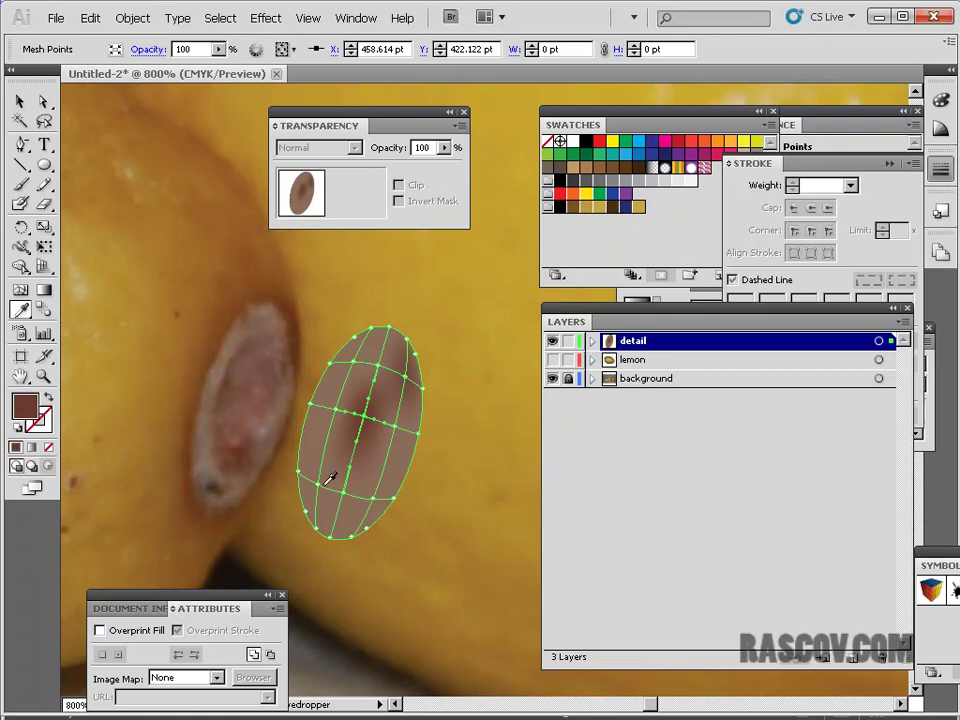
# Step: Recolour the ellipse's lower-left and middle-left inner mesh points with browns sampled from matching areas of the stem scar
pyautogui.click(43, 101)
pyautogui.click(319, 489)
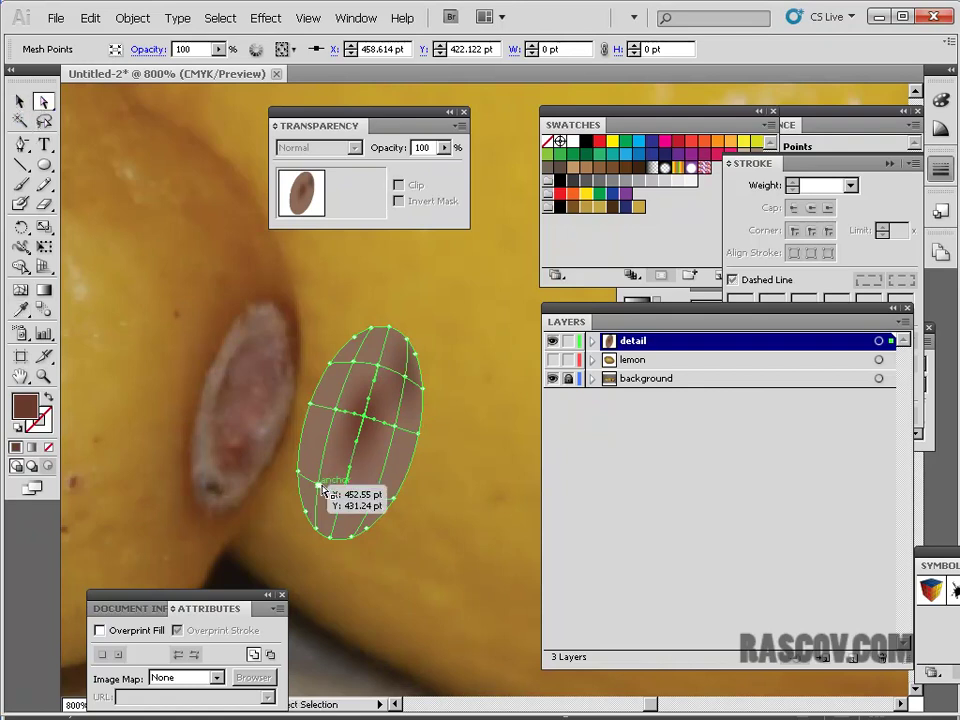
pyautogui.click(22, 311)
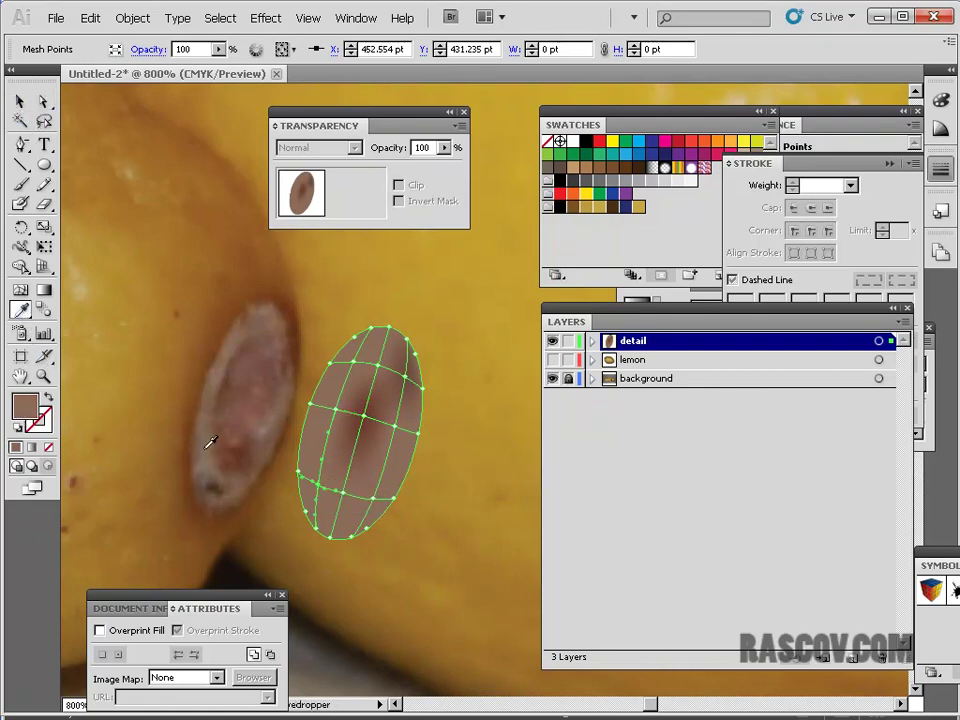
pyautogui.click(236, 454)
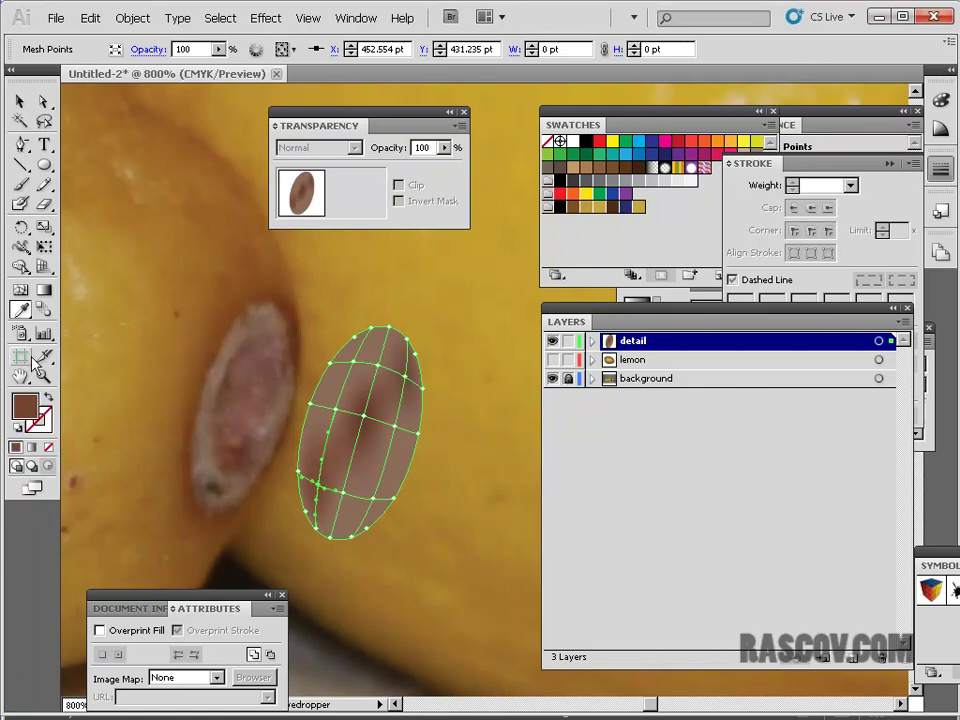
pyautogui.click(43, 101)
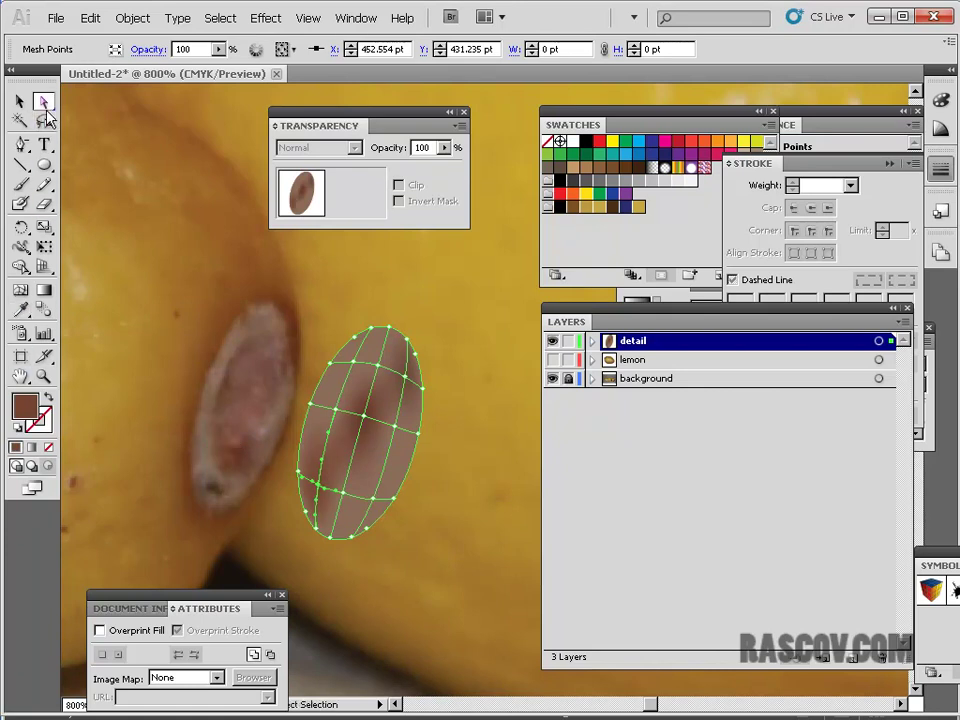
pyautogui.click(341, 408)
pyautogui.click(22, 311)
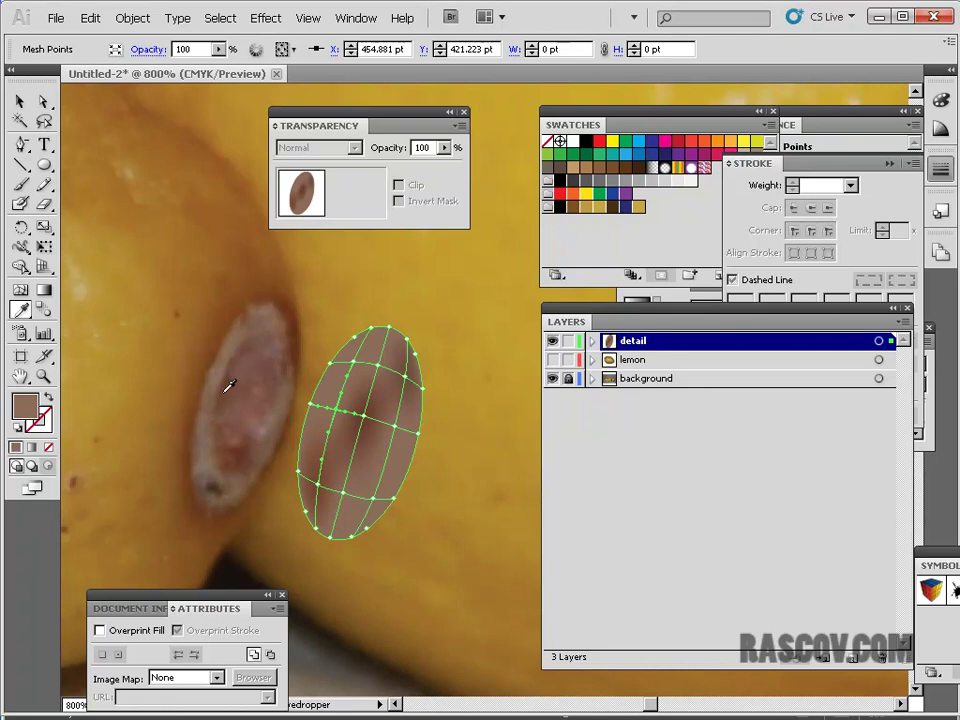
pyautogui.click(231, 386)
# Step: Recolour the ellipse's lower-right inner mesh point with a dark reddish brown sampled from the lower part of the scar
pyautogui.click(43, 101)
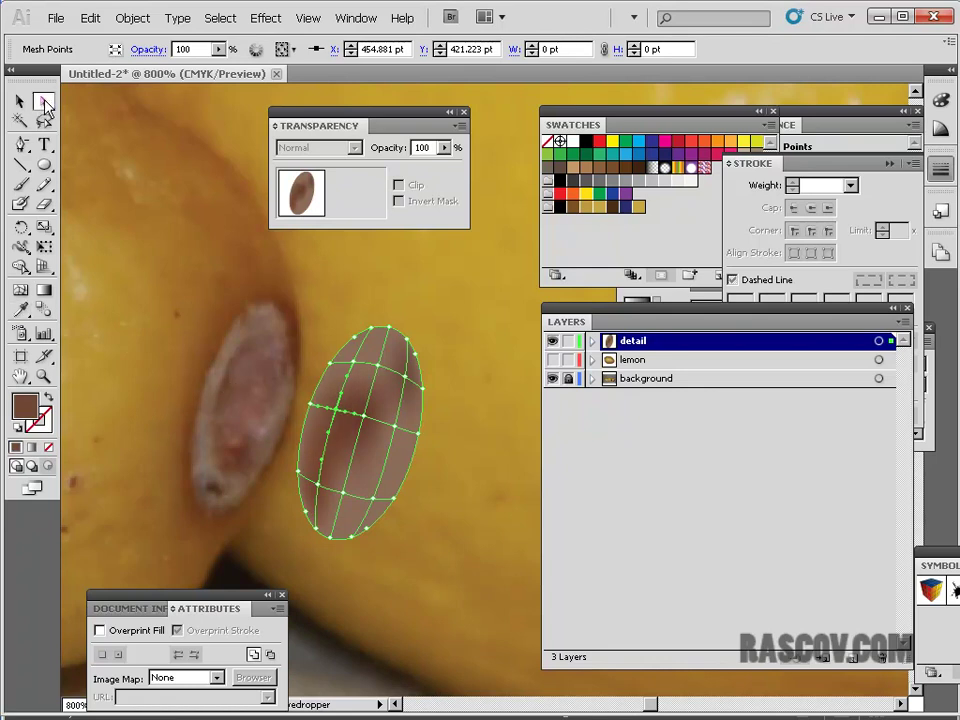
pyautogui.click(373, 499)
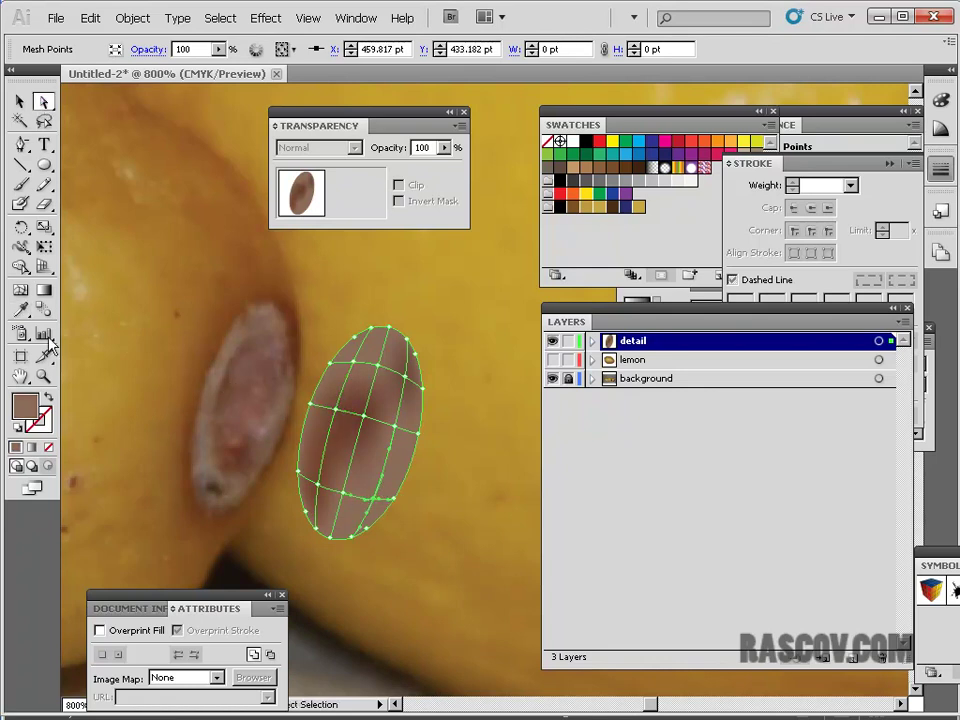
pyautogui.click(22, 310)
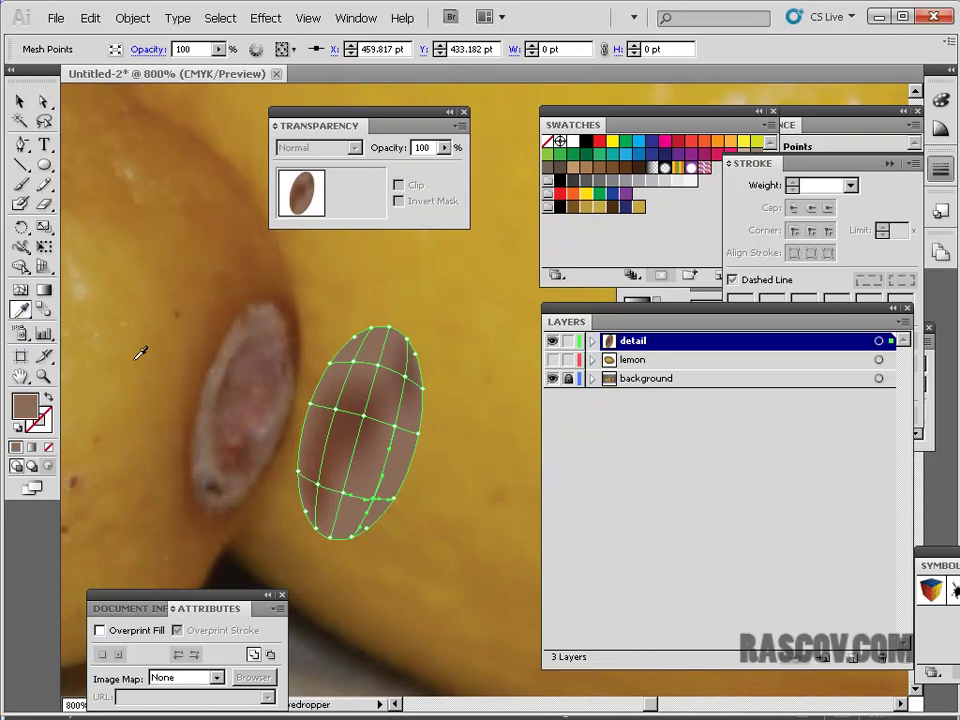
pyautogui.click(247, 448)
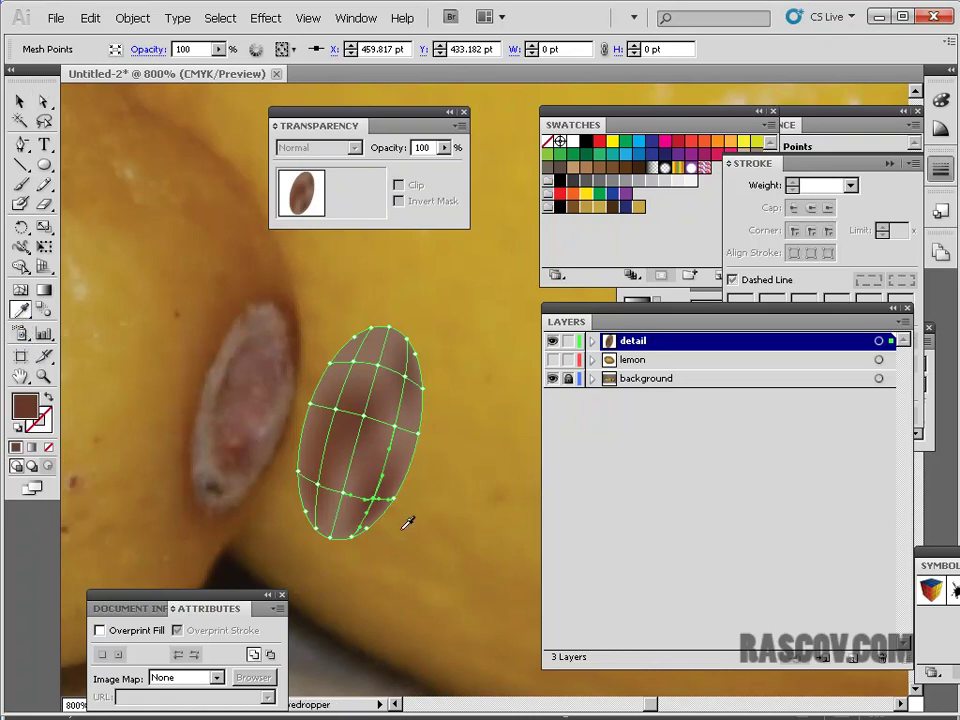
# Step: Move the mesh-shaded ellipse onto the photo's stem scar and make the lemon layer visible again
pyautogui.click(20, 101)
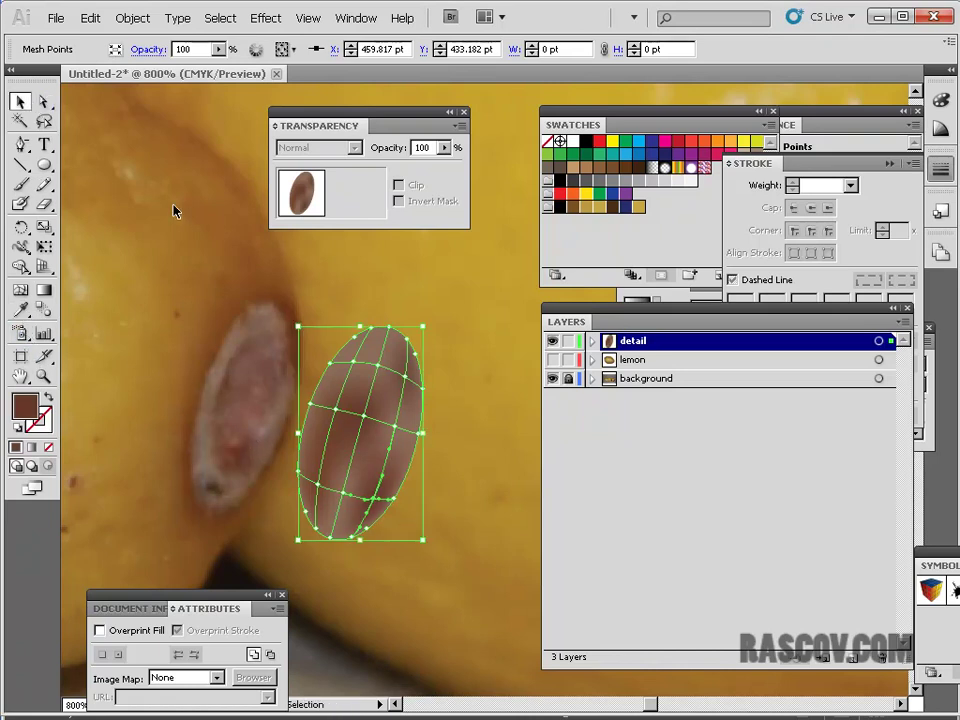
pyautogui.click(525, 545)
pyautogui.moveTo(392, 450); pyautogui.dragTo(280, 428)
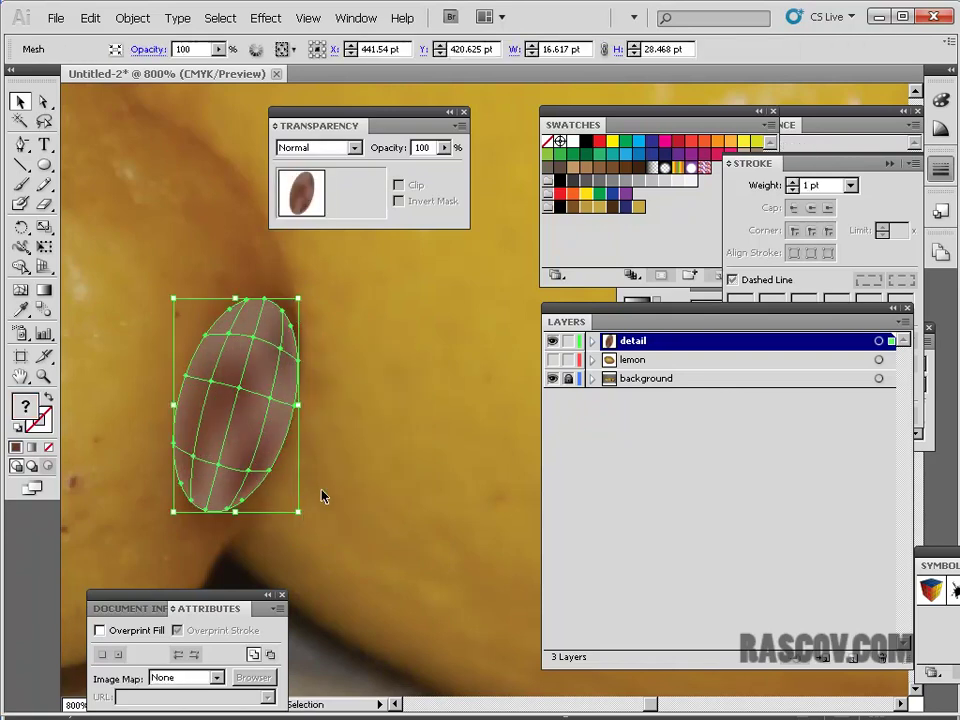
pyautogui.click(552, 359)
pyautogui.click(593, 463)
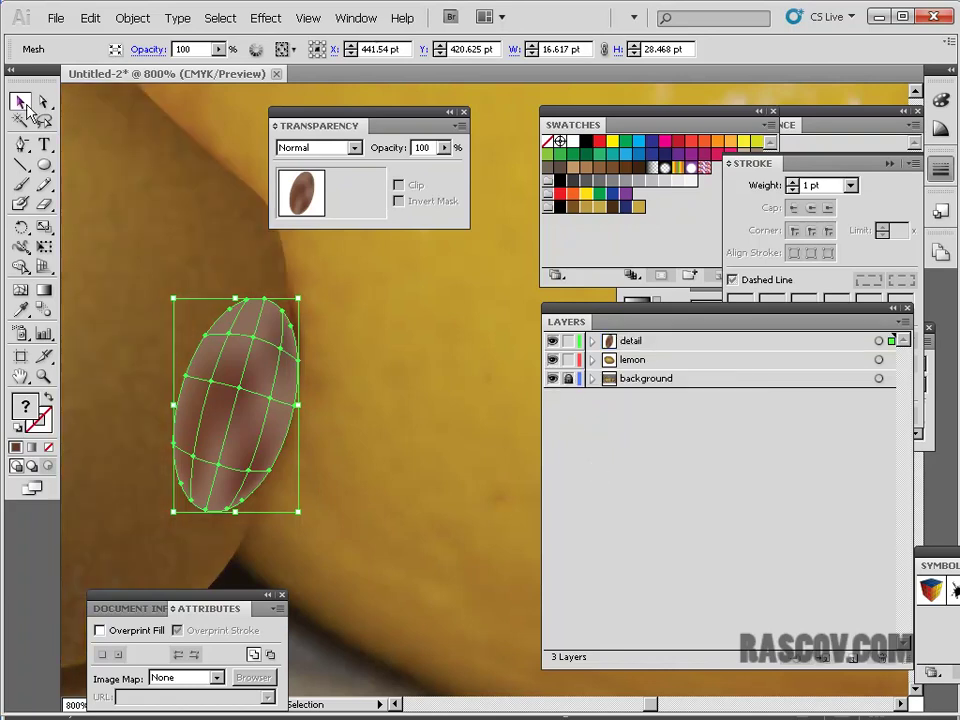
pyautogui.click(417, 636)
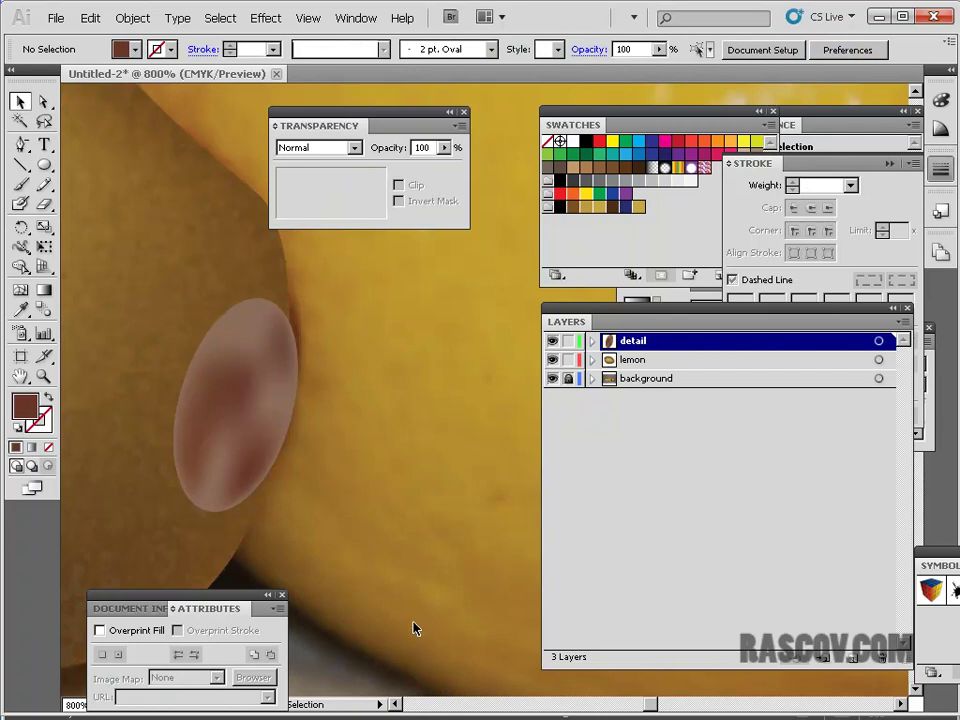
# Step: Duplicate the mesh ellipse slightly offset from the original and fill the rear original with solid black
pyautogui.click(229, 444)
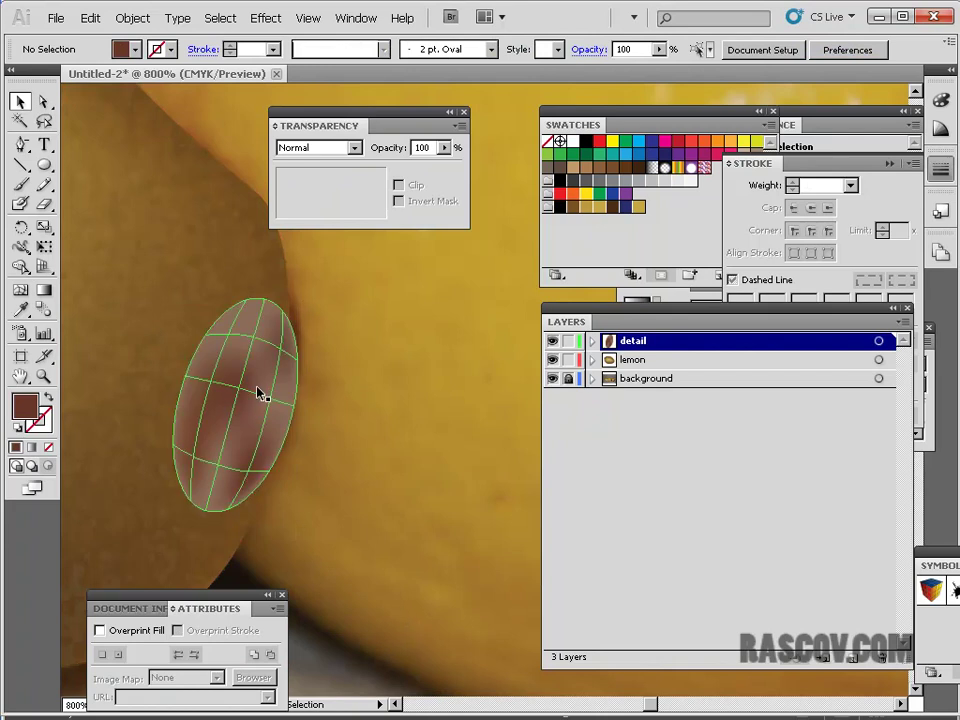
pyautogui.moveTo(258, 388); pyautogui.dragTo(189, 392)
pyautogui.click(586, 141)
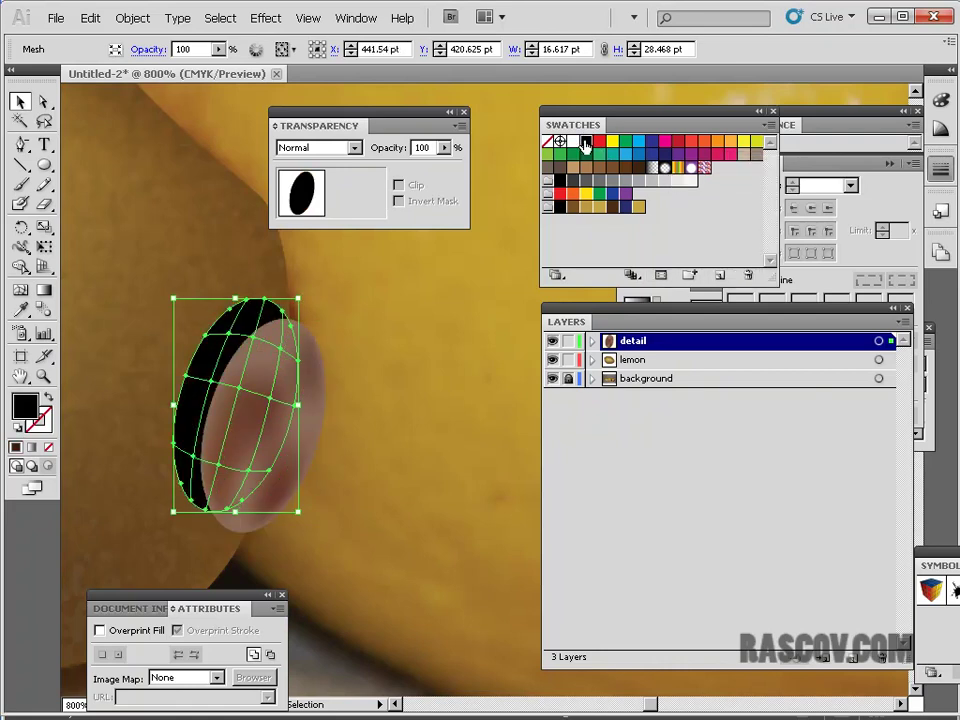
# Step: Shift the brown mesh ellipse over the black one, leaving only a thin black rim along its upper-left edge
pyautogui.moveTo(297, 398)
pyautogui.mouseDown()
pyautogui.moveTo(322, 400)
pyautogui.moveTo(302, 381)
pyautogui.mouseUp()
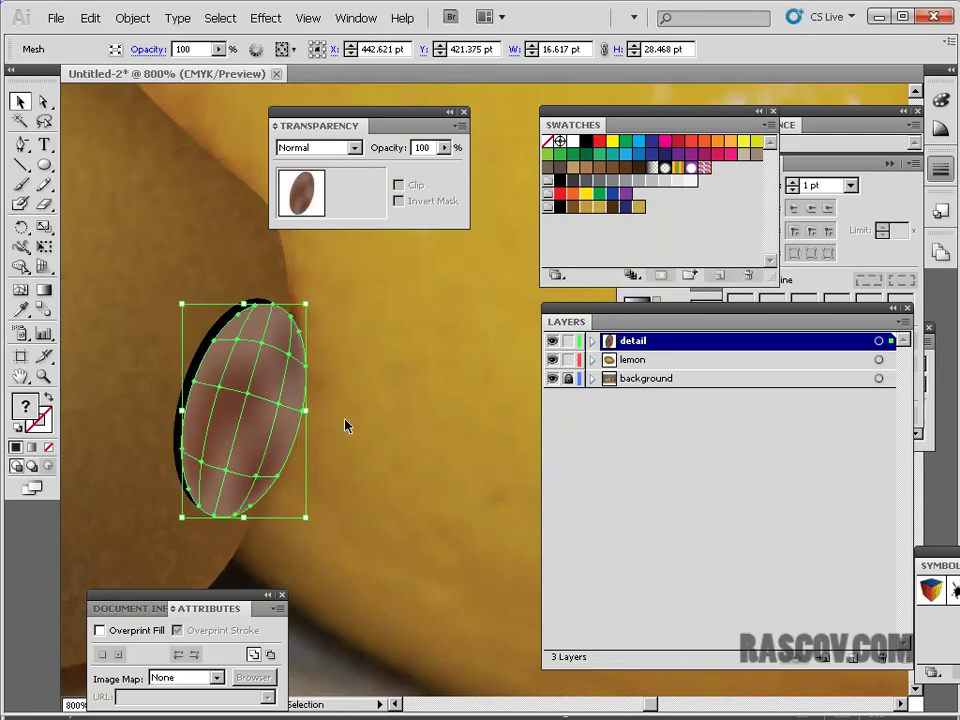
pyautogui.moveTo(284, 425); pyautogui.dragTo(290, 422)
pyautogui.click(399, 386)
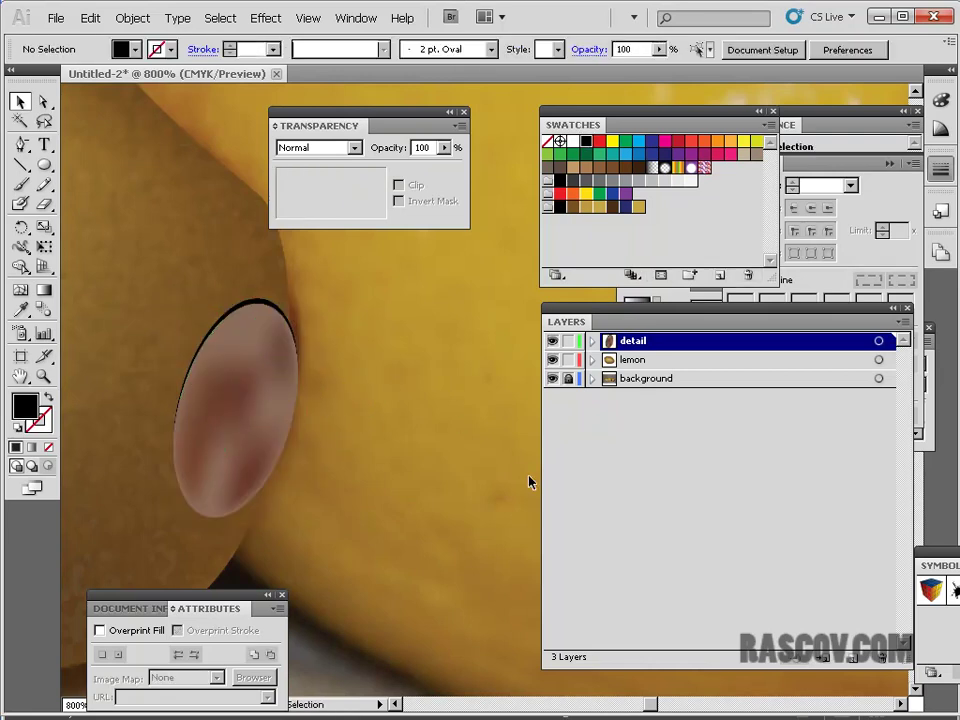
pyautogui.click(249, 442)
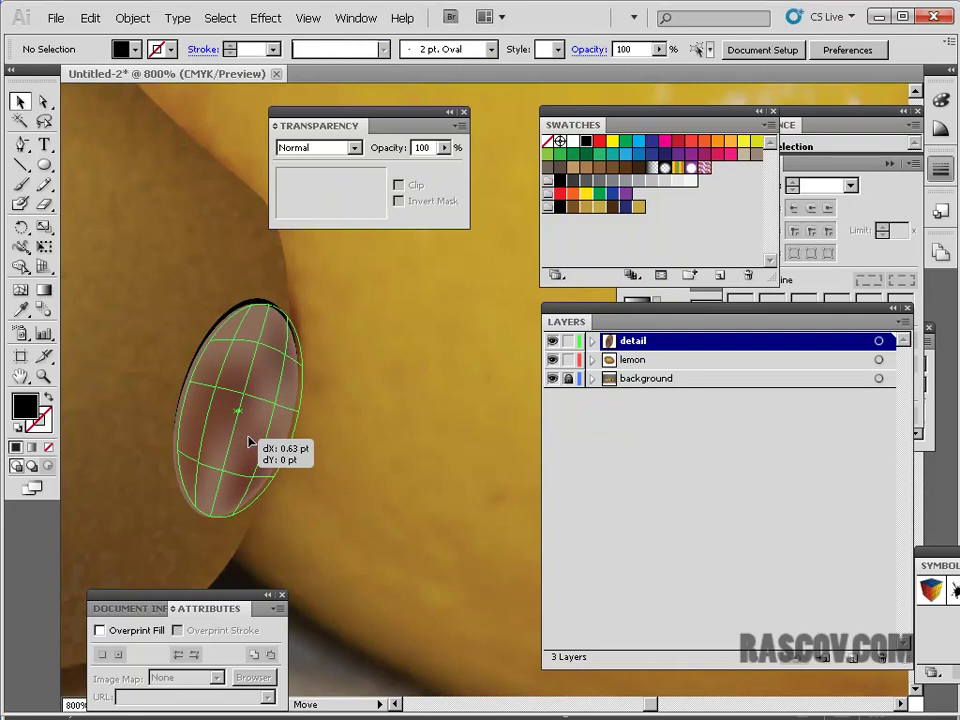
pyautogui.click(413, 456)
# Step: Hide the lemon layer to expose the #4033 sticker in the photo and activate the Pen tool
pyautogui.hotkey('ctrl', '-')
pyautogui.hotkey('ctrl', '-')
pyautogui.hotkey('ctrl', '-')
pyautogui.hotkey('ctrl', '-')
pyautogui.hotkey('ctrl', '-')
pyautogui.hotkey('ctrl', '-')
pyautogui.hotkey('ctrl', '-')
pyautogui.hotkey('ctrl', '+')
pyautogui.hotkey('ctrl', '+')
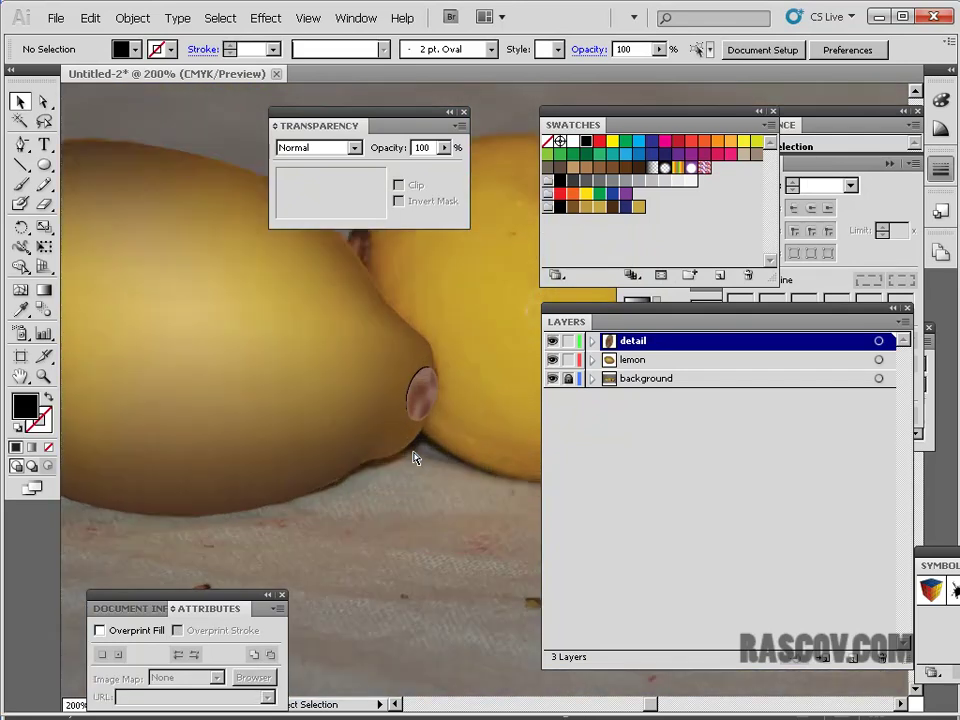
pyautogui.moveTo(257, 369); pyautogui.dragTo(452, 398)
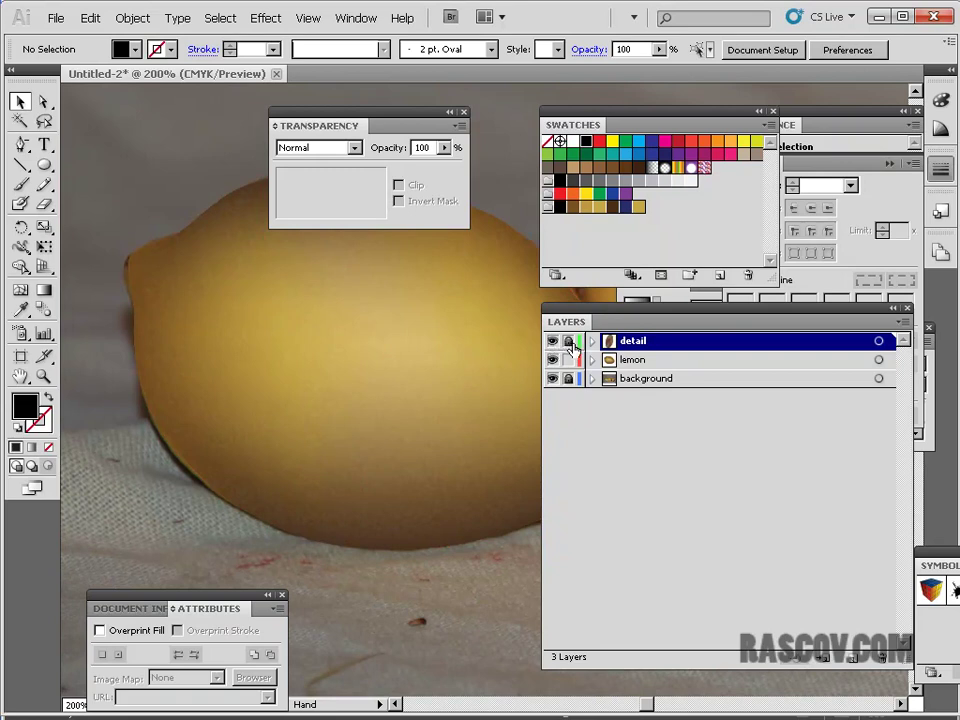
pyautogui.click(552, 361)
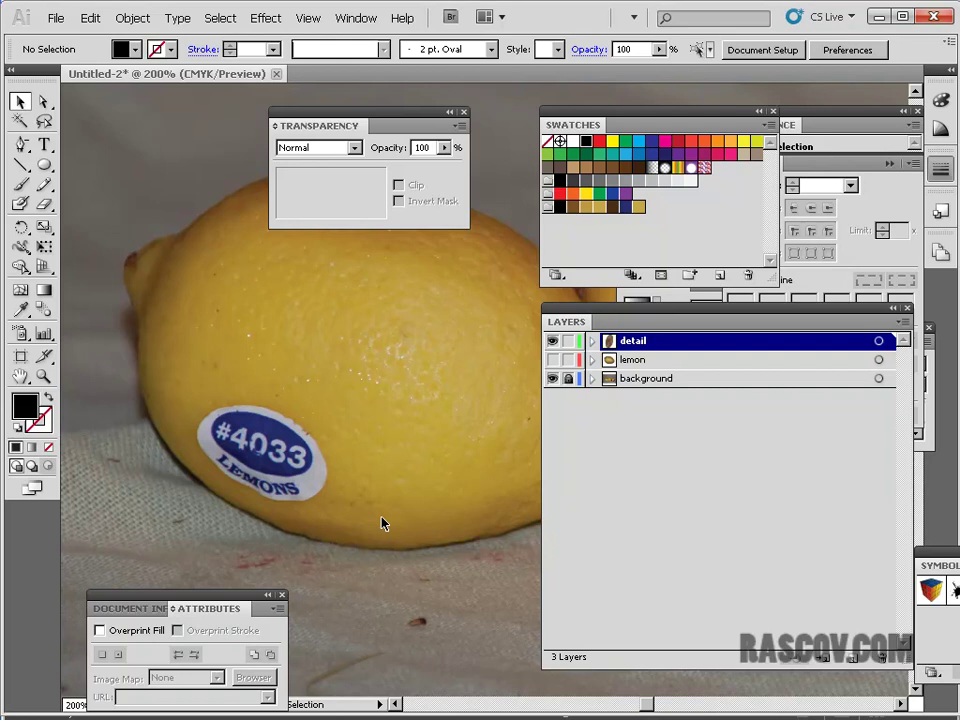
pyautogui.click(21, 145)
pyautogui.hscroll(-3, 300, 400)
pyautogui.click(248, 140)
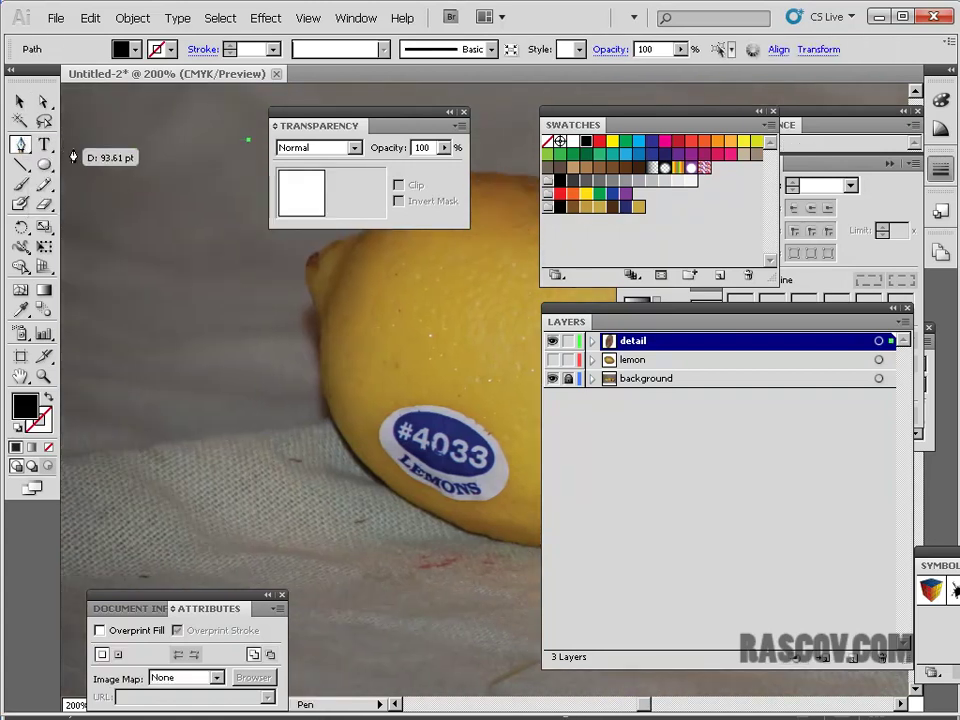
pyautogui.click(90, 18)
pyautogui.click(98, 35)
# Step: Trace the outer edge of the #4033 LEMONS sticker as a closed curved path on the detail layer
pyautogui.moveTo(473, 403); pyautogui.dragTo(248, 370)
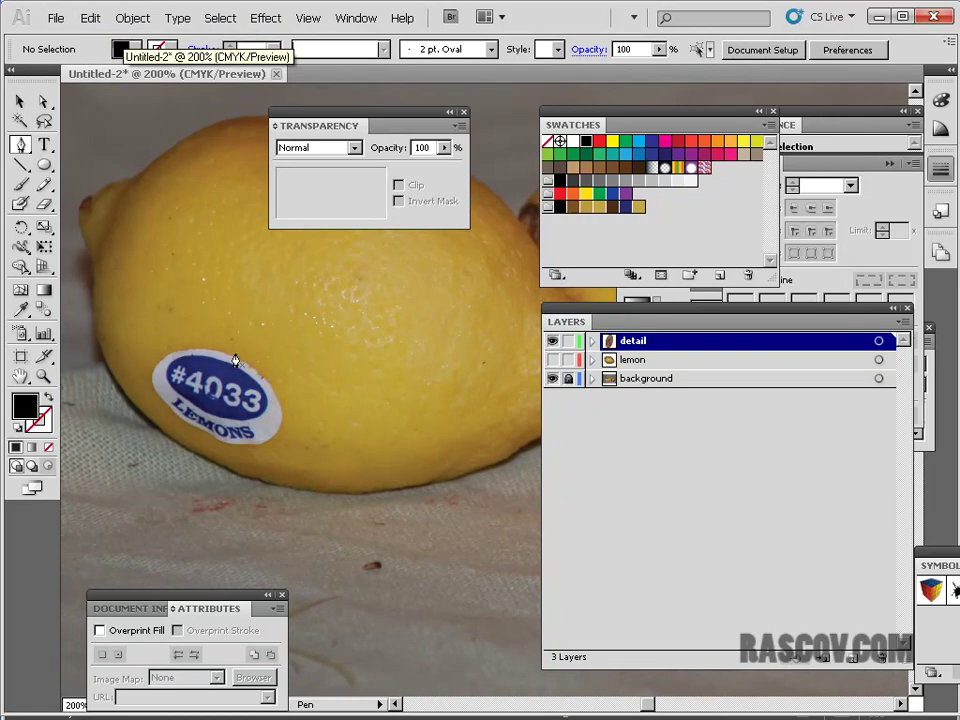
pyautogui.moveTo(235, 363); pyautogui.dragTo(262, 328)
pyautogui.click(276, 410)
pyautogui.moveTo(281, 420); pyautogui.dragTo(214, 448)
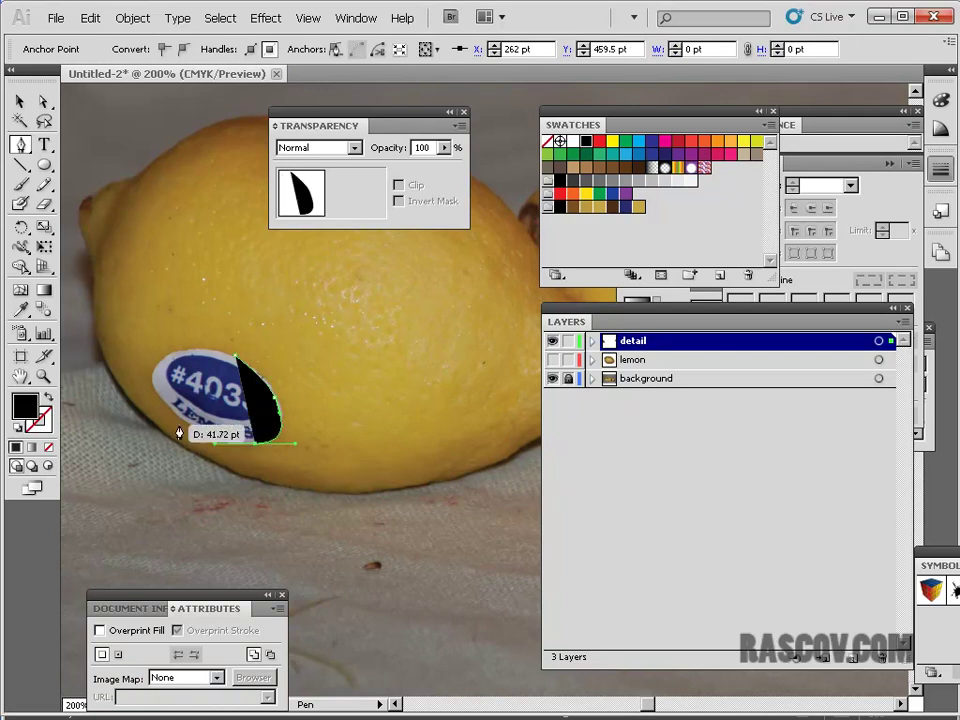
pyautogui.click(176, 418)
pyautogui.moveTo(165, 408); pyautogui.dragTo(208, 362)
pyautogui.moveTo(201, 349); pyautogui.dragTo(262, 374)
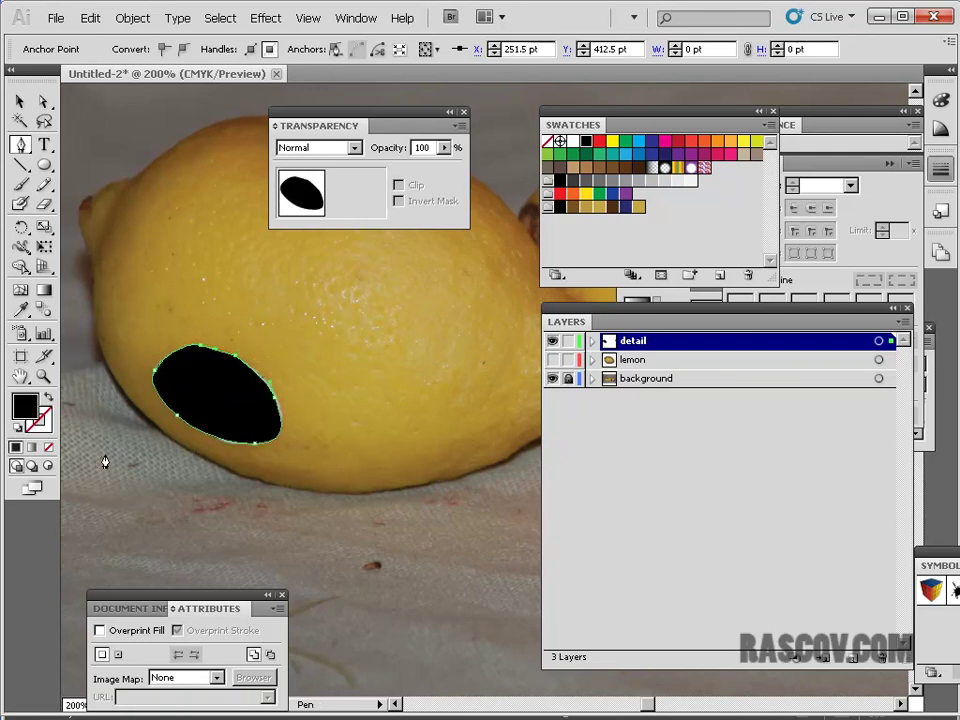
# Step: Give the traced sticker shape the default white fill and black stroke, and move it off the sticker towards the lower right
pyautogui.click(18, 429)
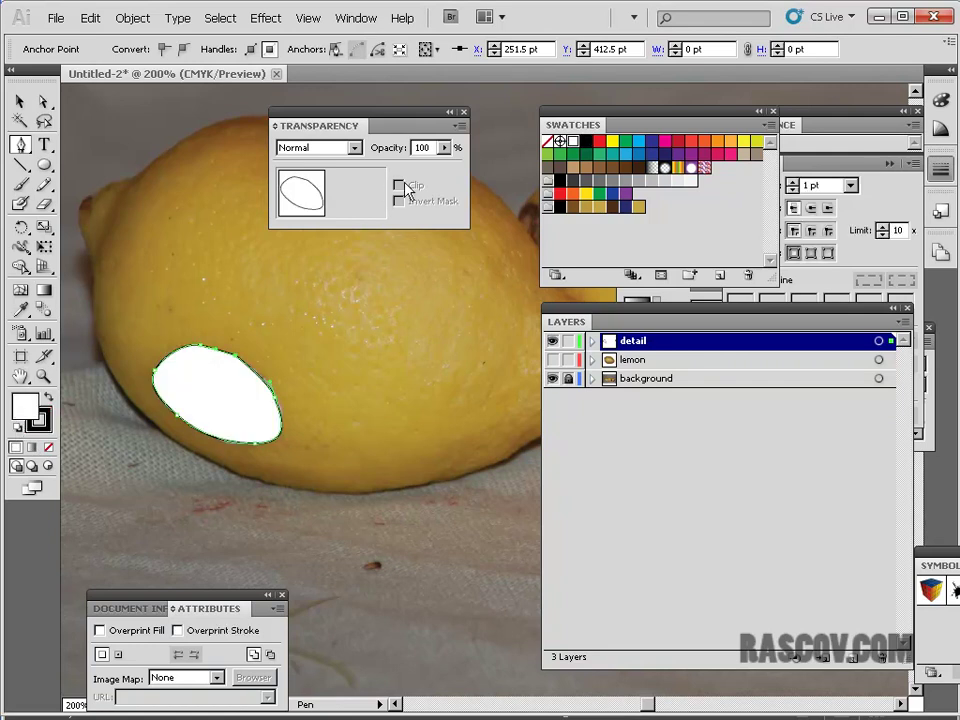
pyautogui.click(20, 102)
pyautogui.moveTo(249, 406); pyautogui.dragTo(389, 477)
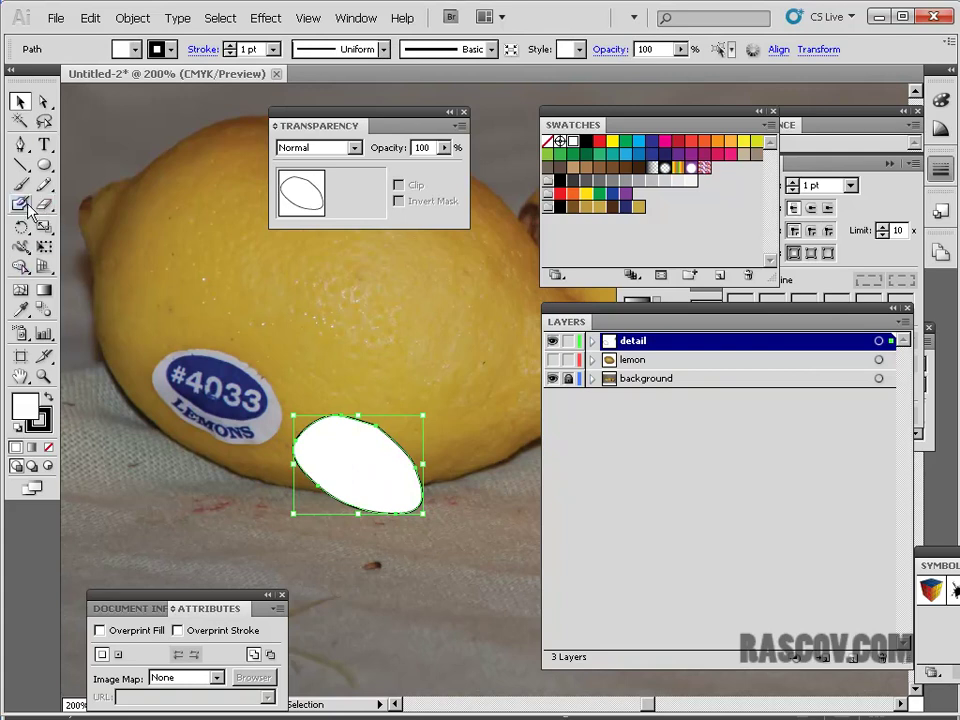
# Step: Trace the sticker's inner blue oval as a closed Pen path and fill it with the dark blue swatch
pyautogui.click(20, 144)
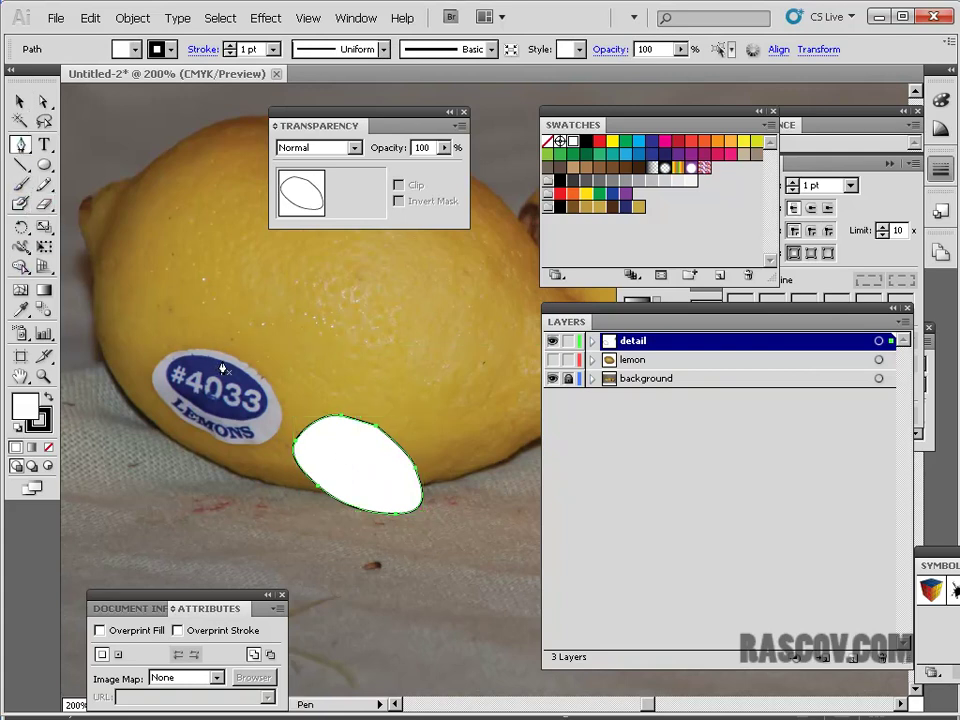
pyautogui.moveTo(222, 358); pyautogui.dragTo(428, 386)
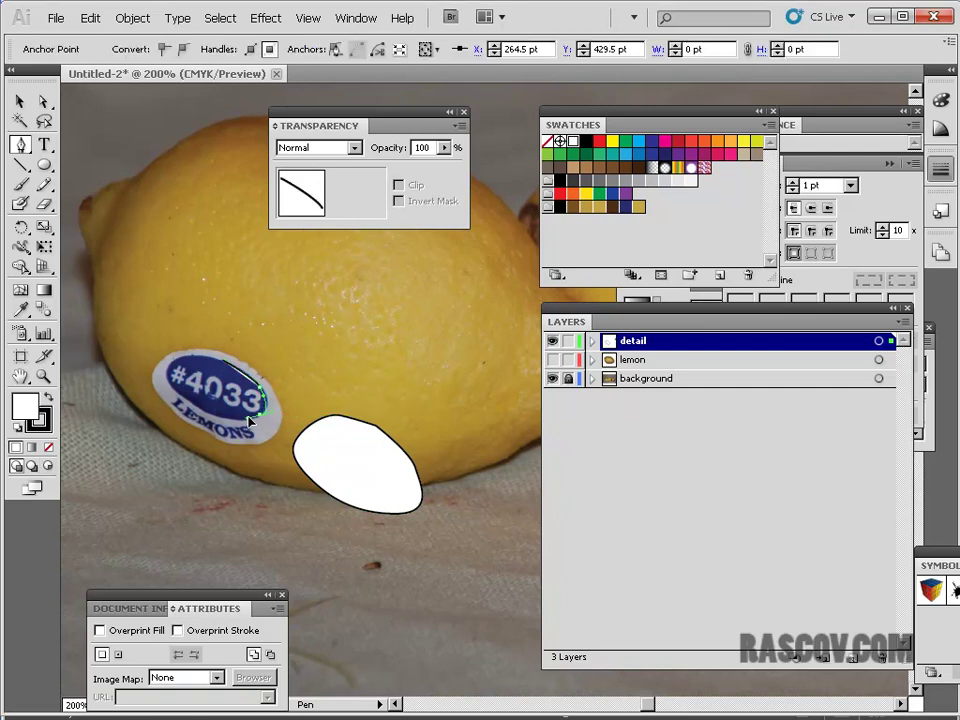
pyautogui.moveTo(222, 358)
pyautogui.mouseDown()
pyautogui.moveTo(240, 412)
pyautogui.moveTo(180, 410)
pyautogui.moveTo(167, 384)
pyautogui.moveTo(221, 364)
pyautogui.mouseUp()
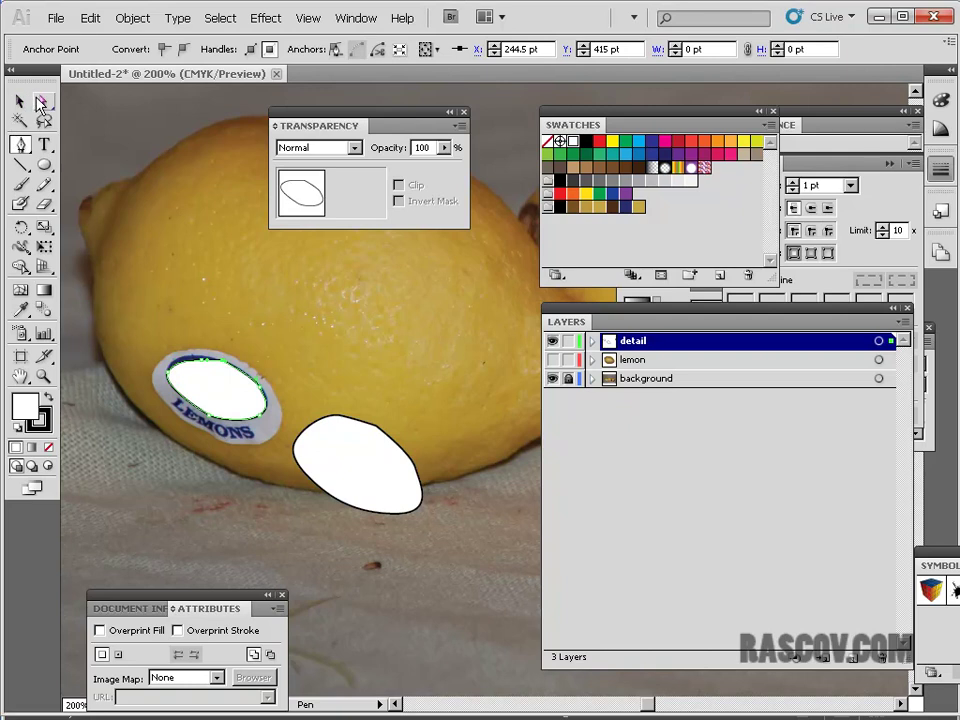
pyautogui.click(40, 103)
pyautogui.click(224, 398)
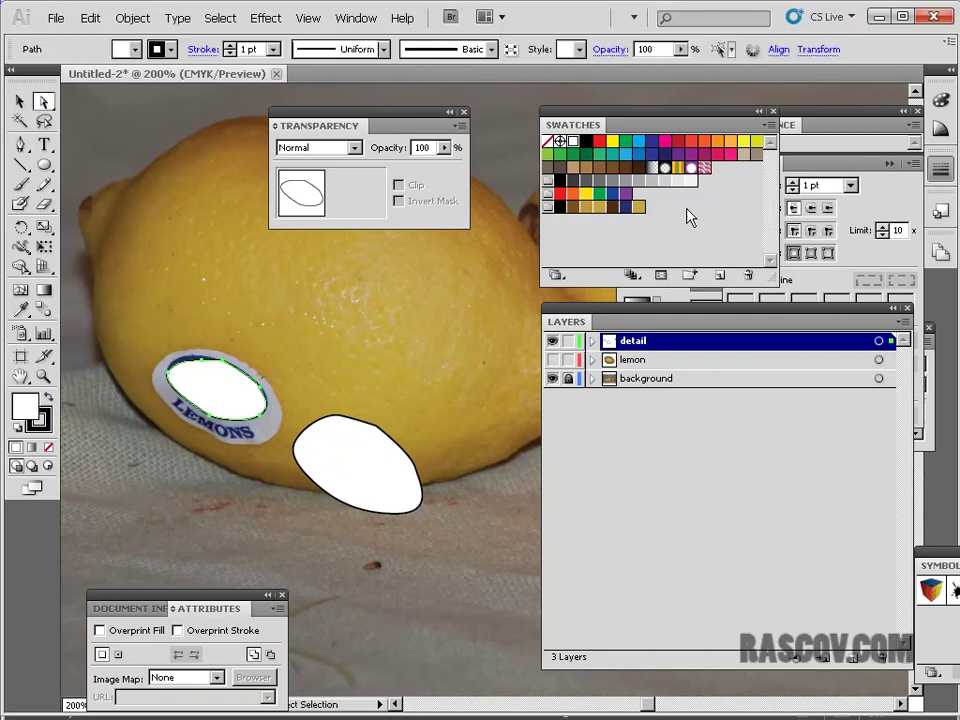
pyautogui.click(624, 208)
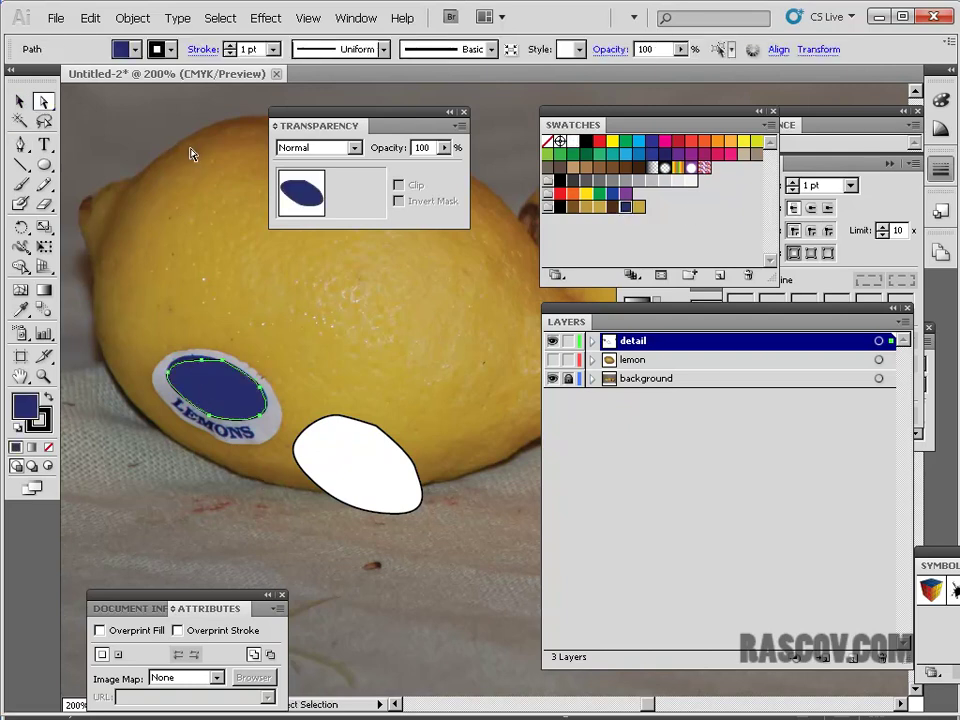
# Step: Reposition the blue oval's two upper anchor points so its top edge follows the oval in the photo
pyautogui.click(218, 330)
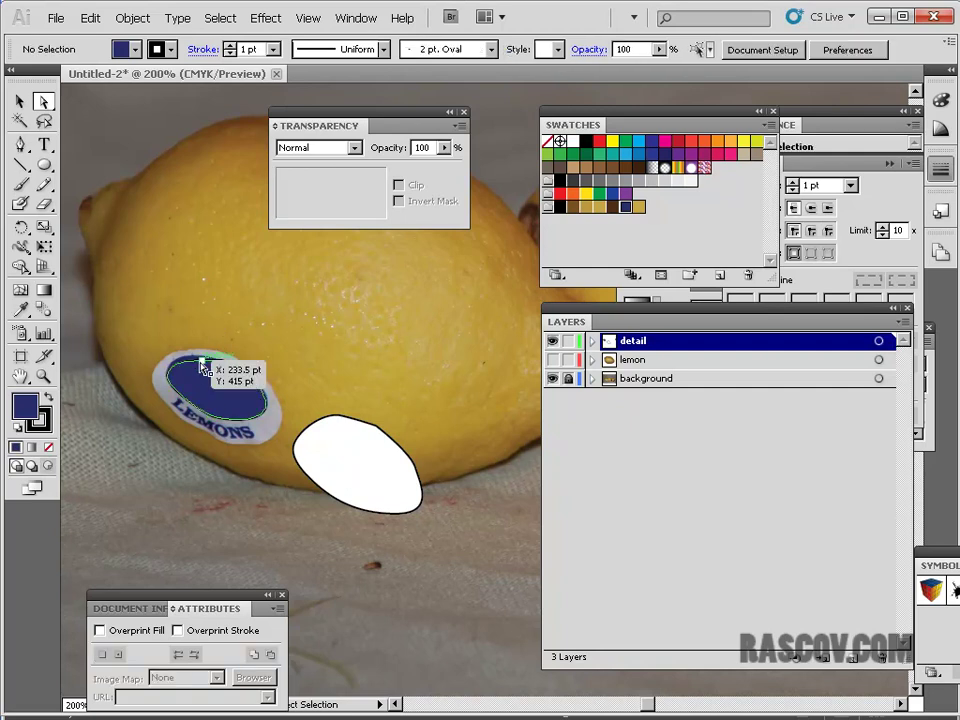
pyautogui.moveTo(204, 362); pyautogui.dragTo(197, 362)
pyautogui.click(285, 329)
pyautogui.hotkey('ctrl', '+')
pyautogui.hotkey('ctrl', '+')
pyautogui.hotkey('ctrl', '+')
pyautogui.hotkey('ctrl', '+')
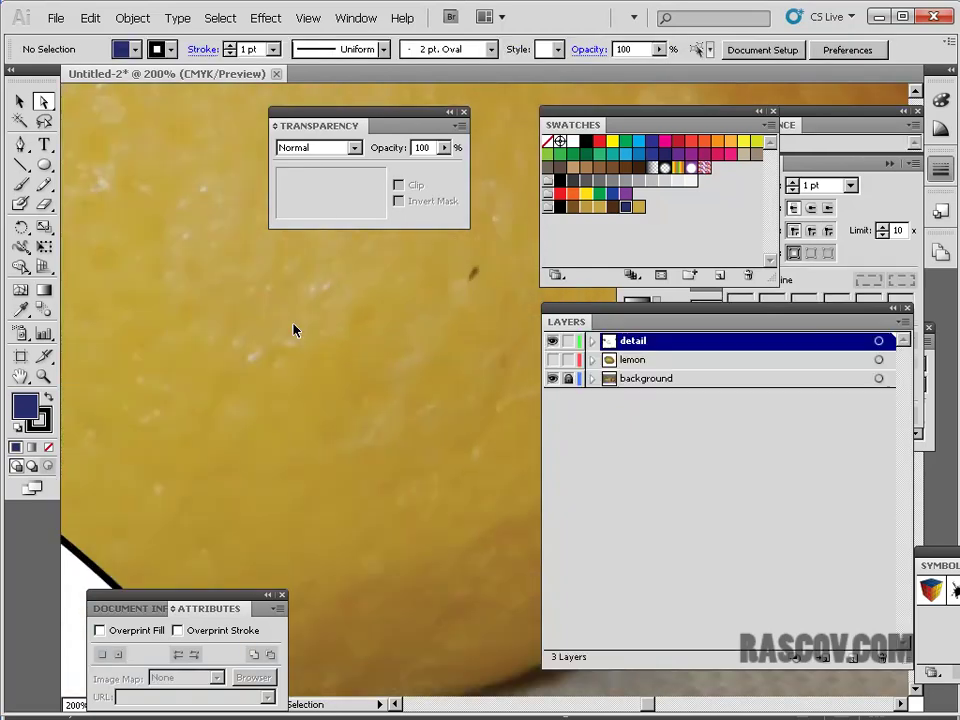
pyautogui.moveTo(305, 409); pyautogui.dragTo(455, 497)
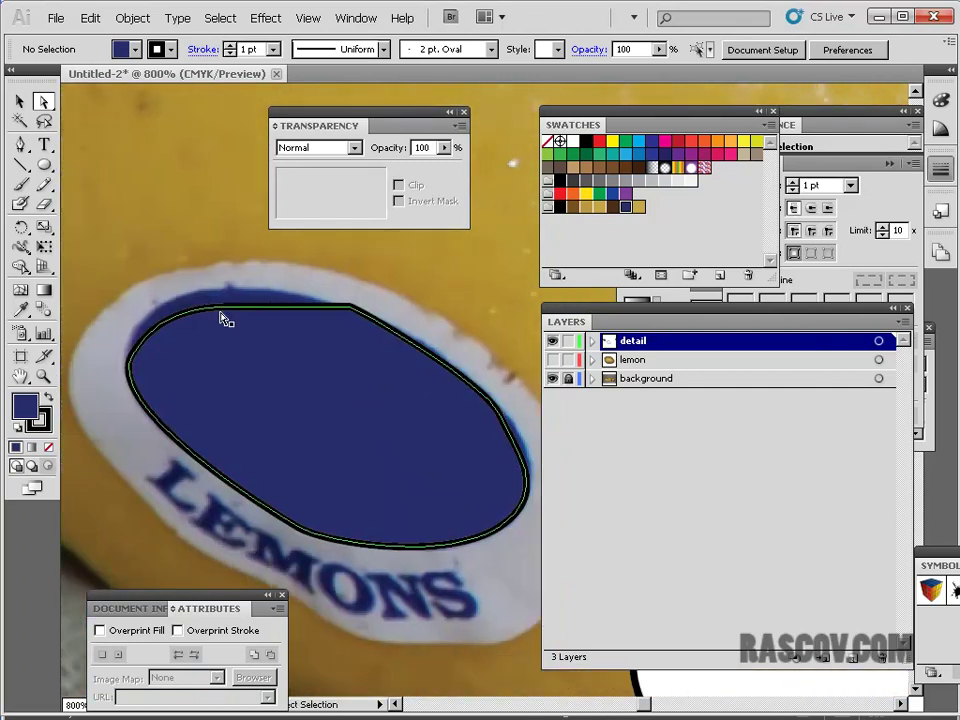
pyautogui.moveTo(247, 311)
pyautogui.mouseDown()
pyautogui.moveTo(253, 306)
pyautogui.moveTo(234, 294)
pyautogui.mouseUp()
pyautogui.moveTo(356, 313); pyautogui.dragTo(355, 316)
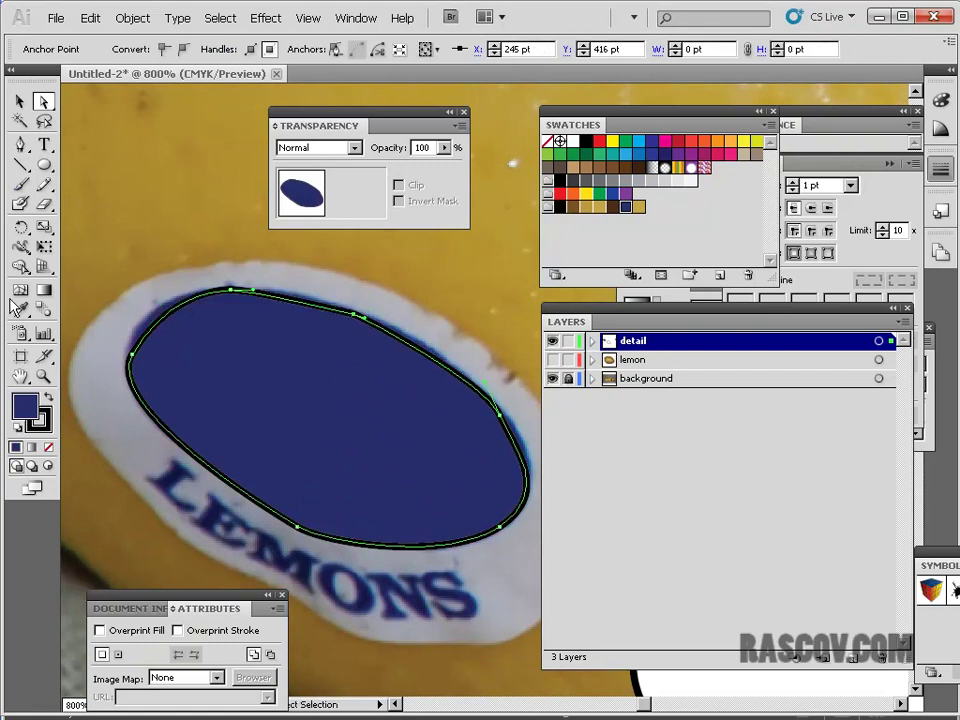
# Step: Remove the oval's black stroke while keeping its dark blue fill, and move it off the sticker towards the upper right
pyautogui.press('/')
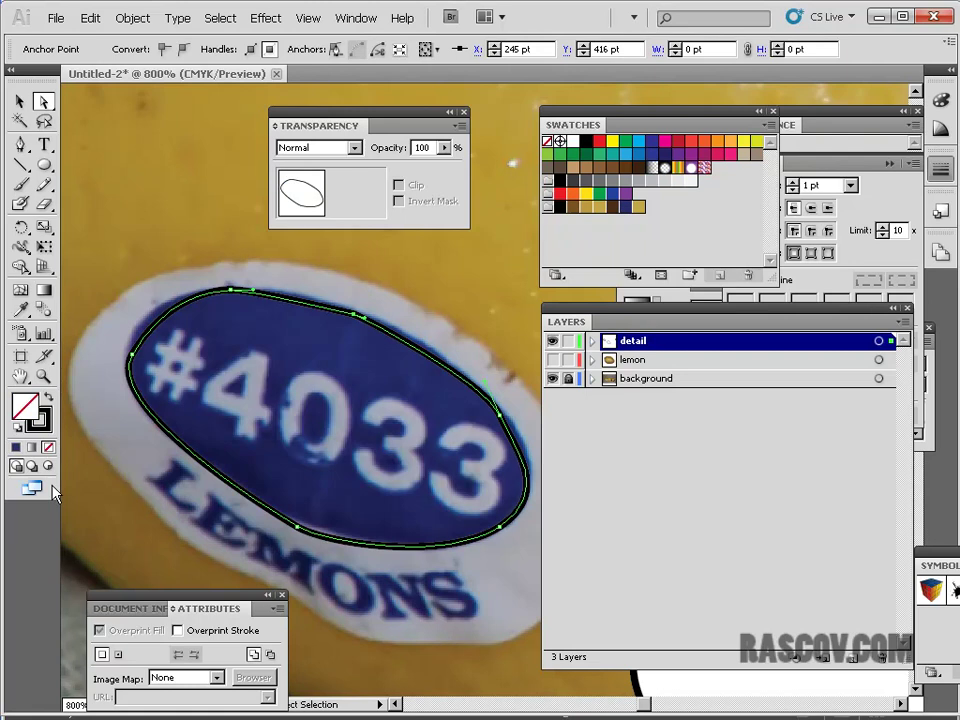
pyautogui.click(16, 447)
pyautogui.press('x')
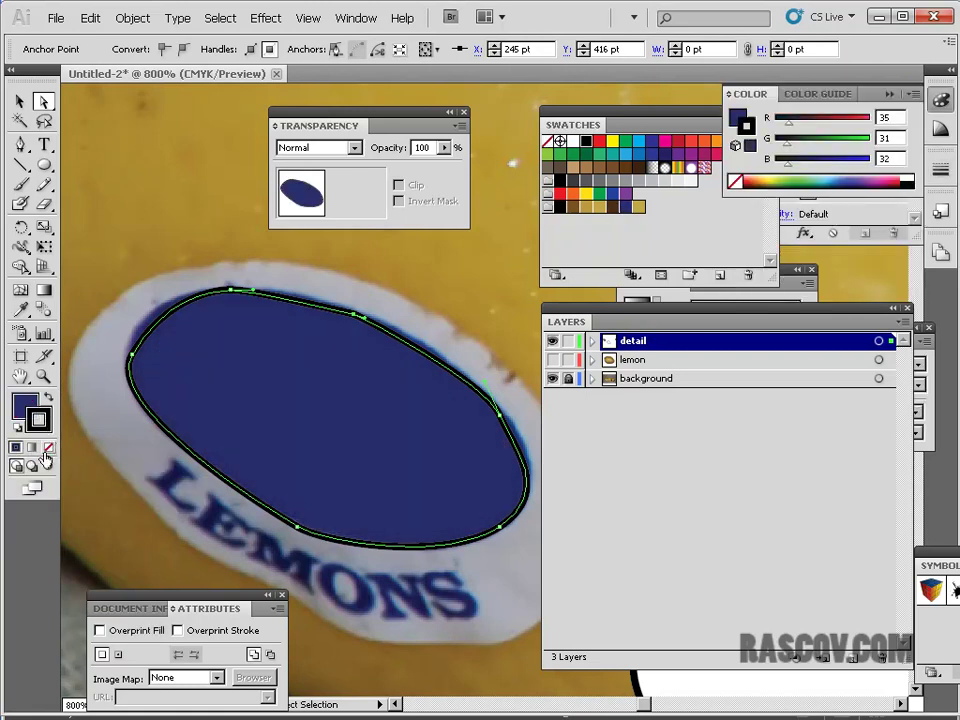
pyautogui.click(50, 448)
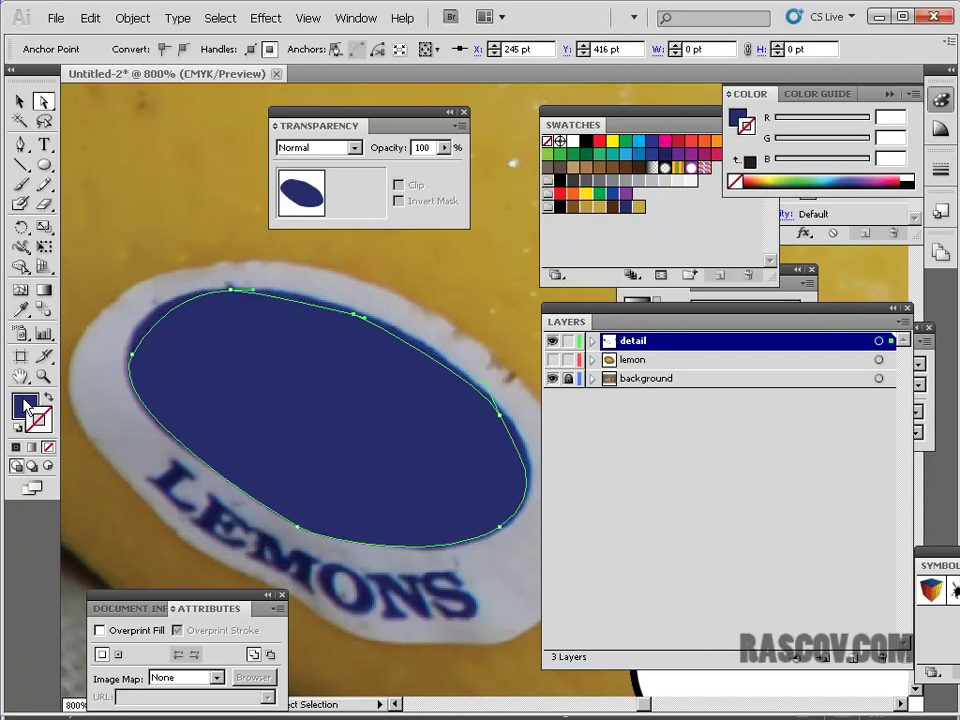
pyautogui.click(24, 403)
pyautogui.moveTo(251, 402); pyautogui.dragTo(492, 319)
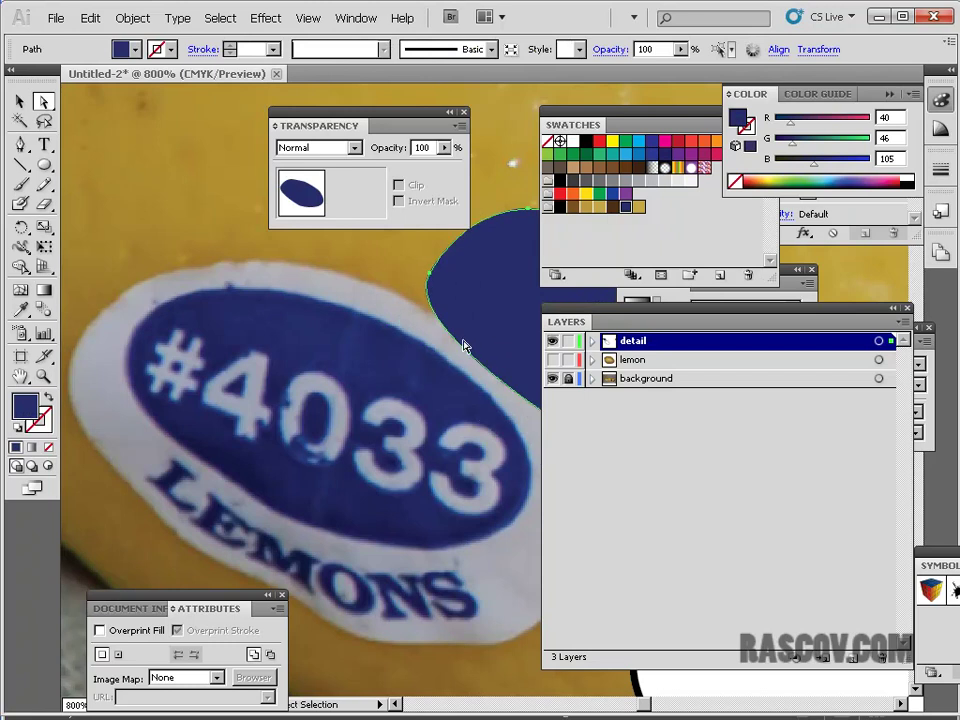
# Step: Add the text LEMONS over the sticker in the photo and move it slightly up and to the left
pyautogui.moveTo(400, 515); pyautogui.dragTo(360, 429)
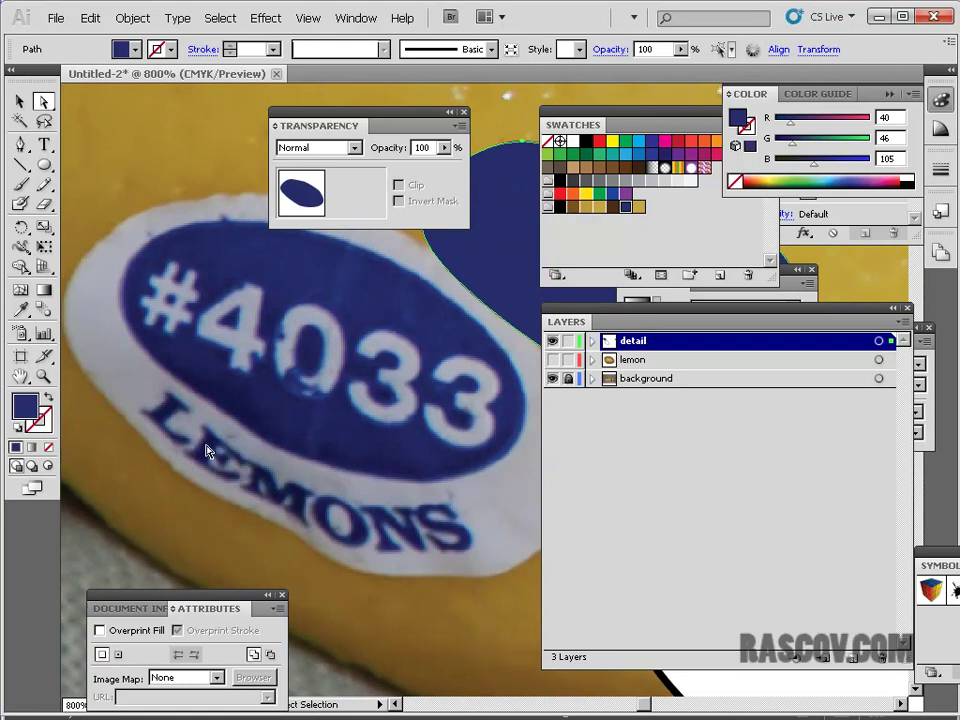
pyautogui.click(44, 144)
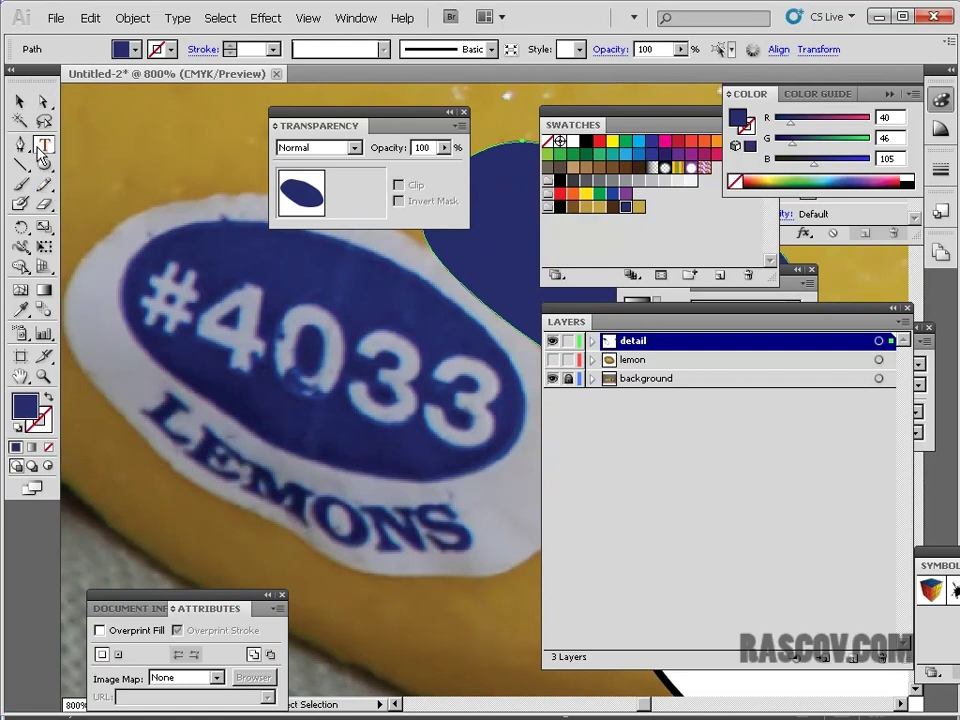
pyautogui.click(218, 400)
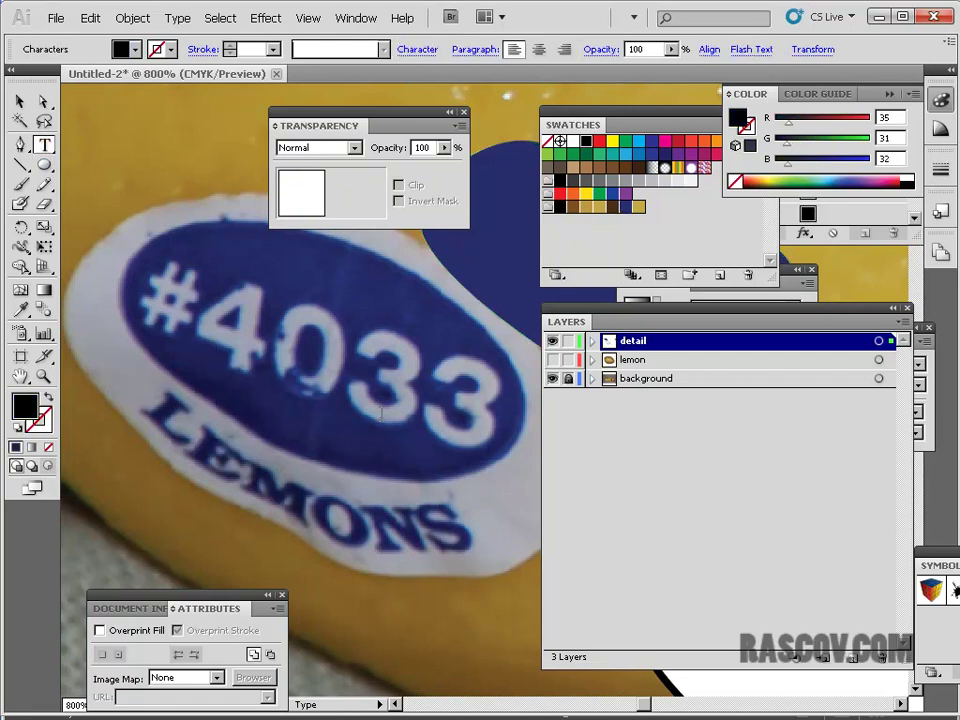
pyautogui.write('LE')
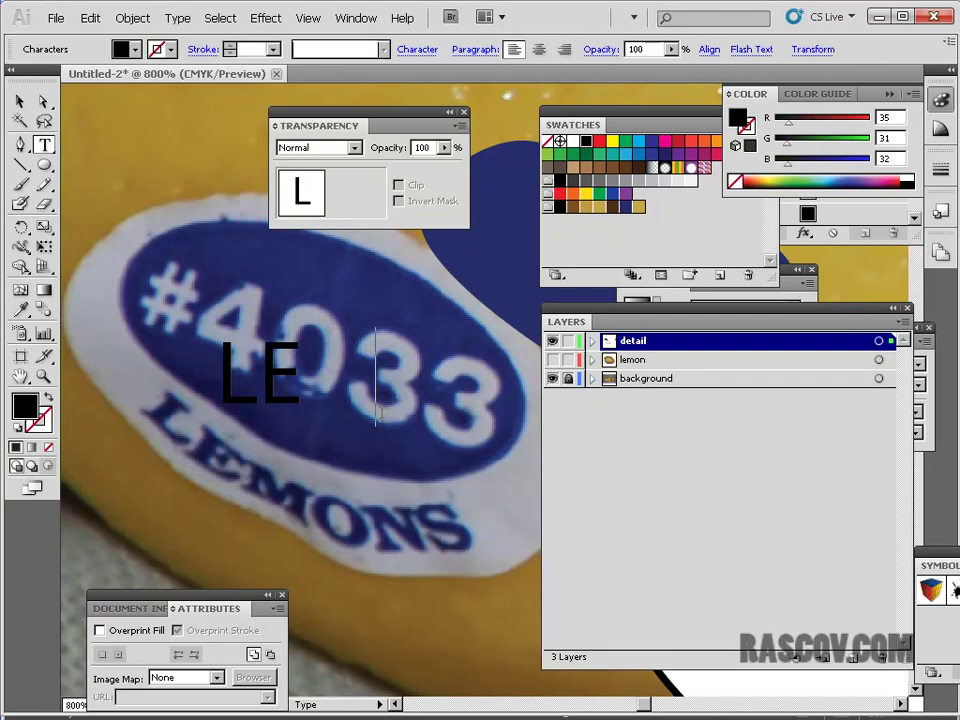
pyautogui.write('MONS')
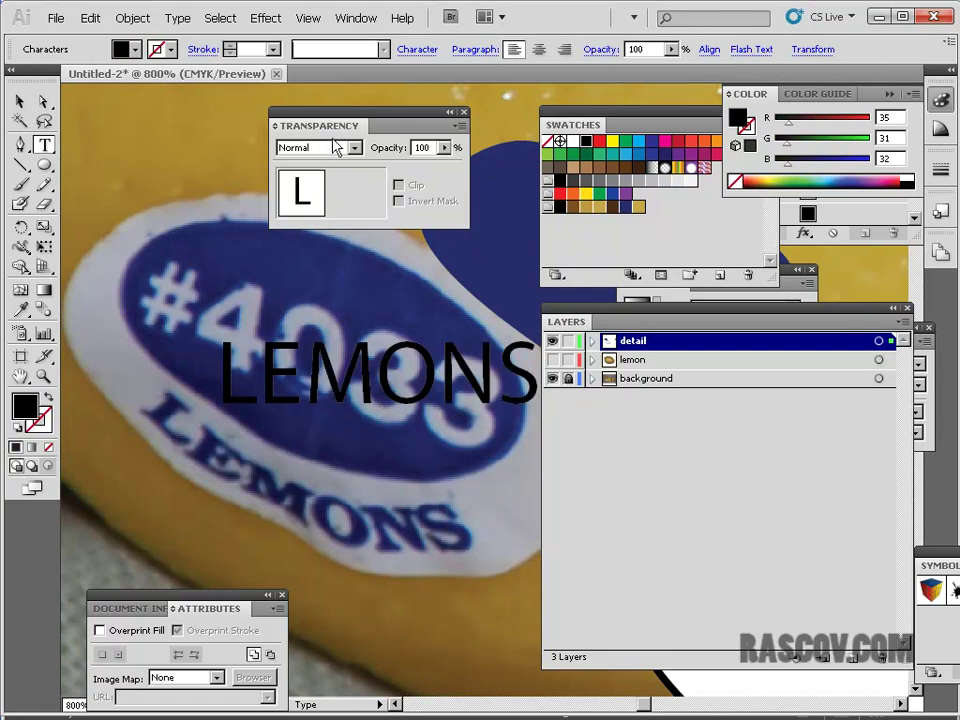
pyautogui.click(21, 102)
pyautogui.moveTo(433, 388); pyautogui.dragTo(365, 368)
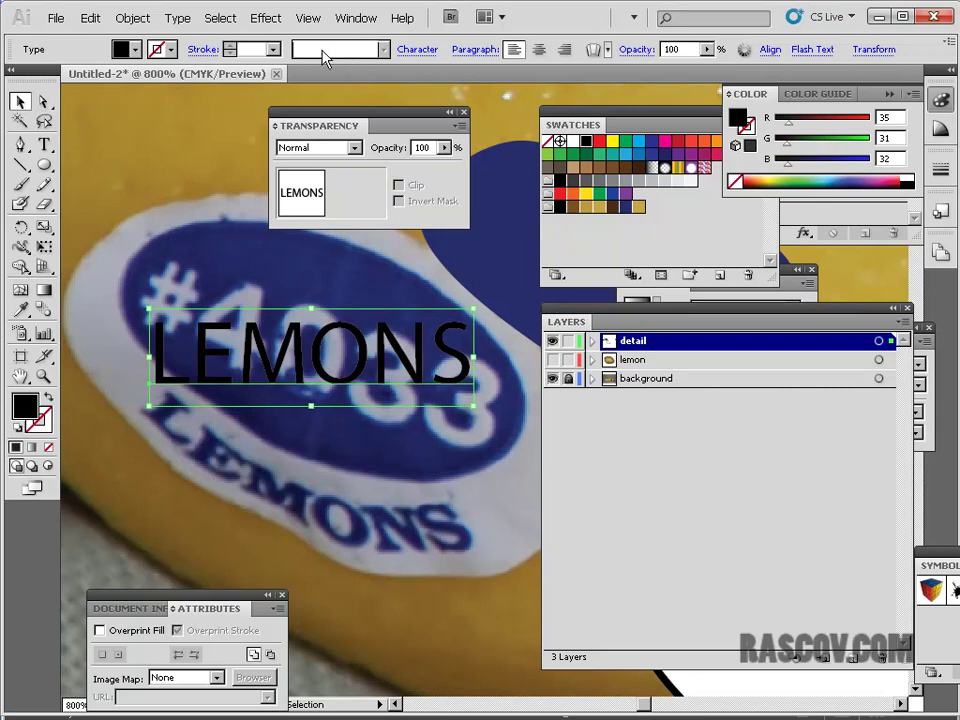
# Step: Set the LEMONS text to the Times New Roman font in the Bold style
pyautogui.click(355, 19)
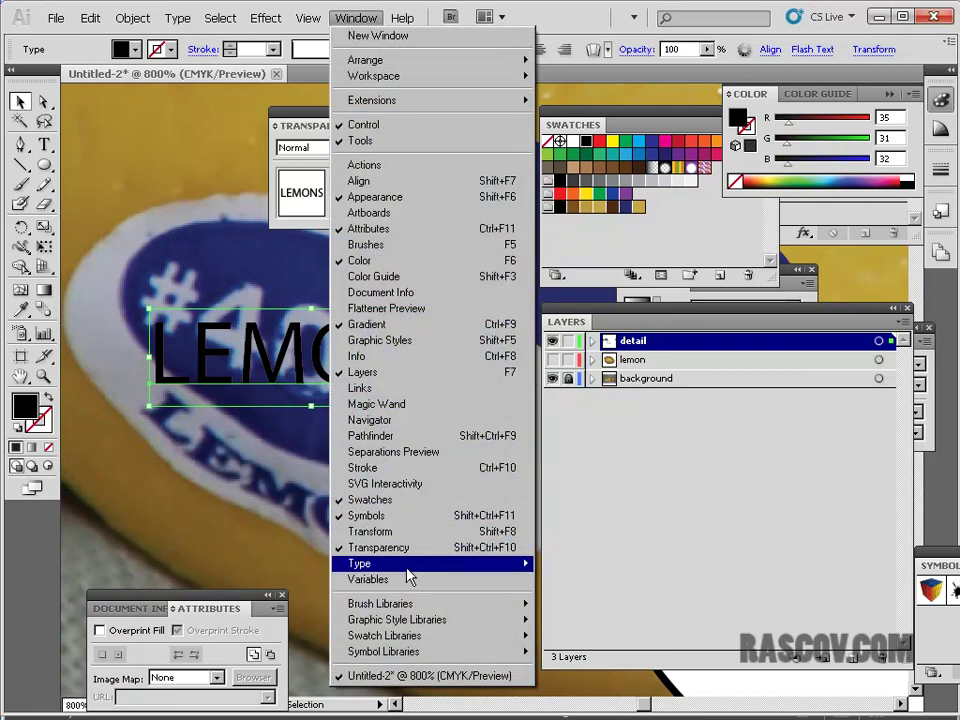
pyautogui.moveTo(410, 566)
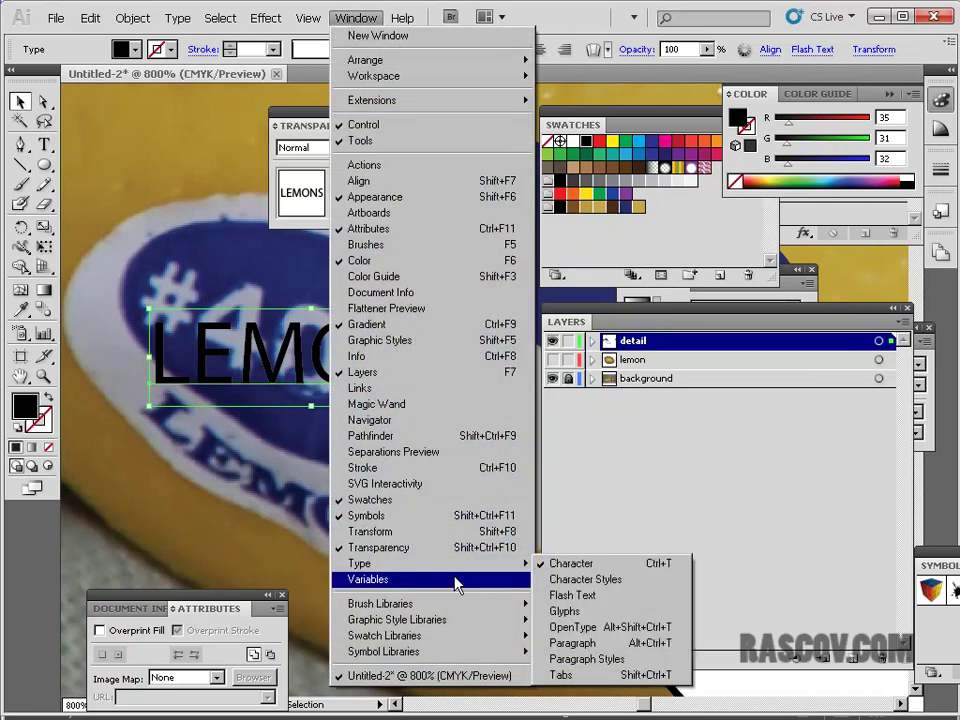
pyautogui.click(614, 566)
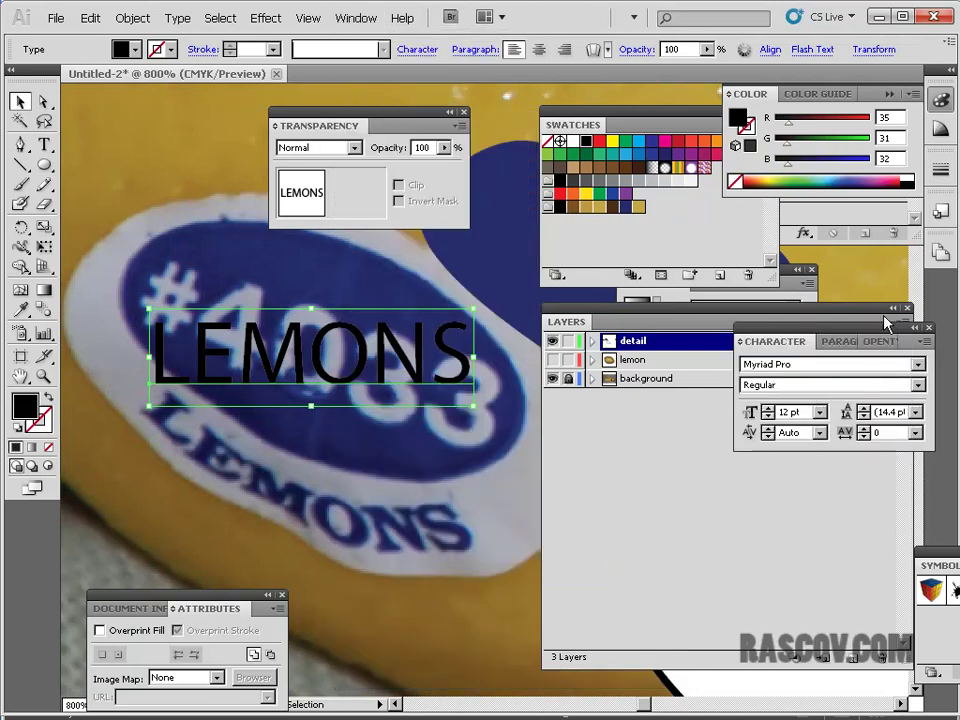
pyautogui.moveTo(813, 332); pyautogui.dragTo(590, 372)
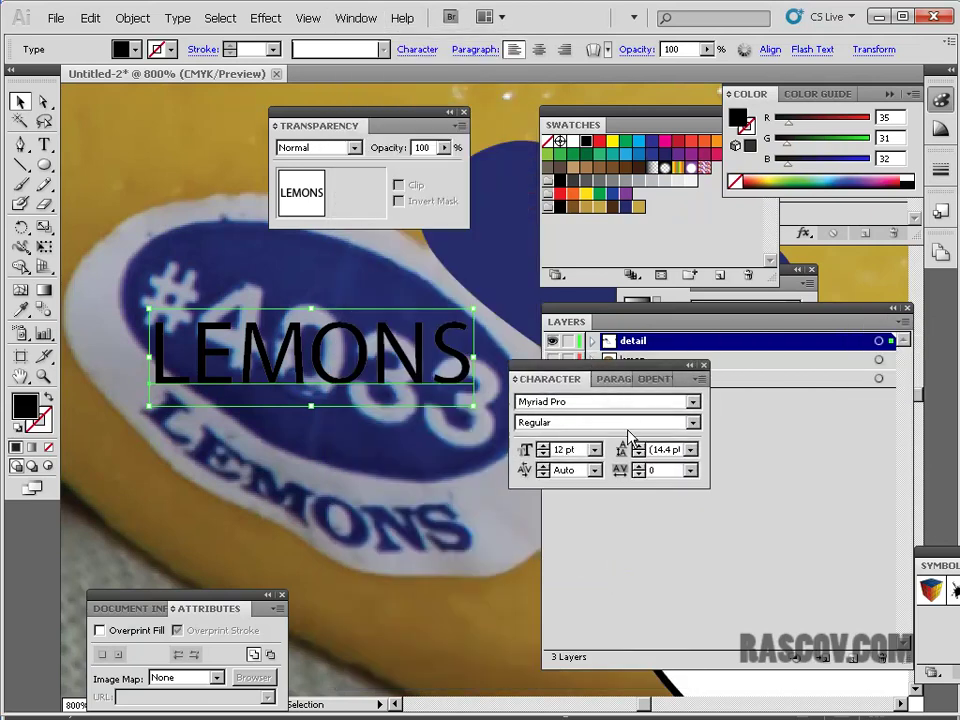
pyautogui.click(692, 401)
pyautogui.scroll(-6, 697, 505)
pyautogui.scroll(10, 697, 505)
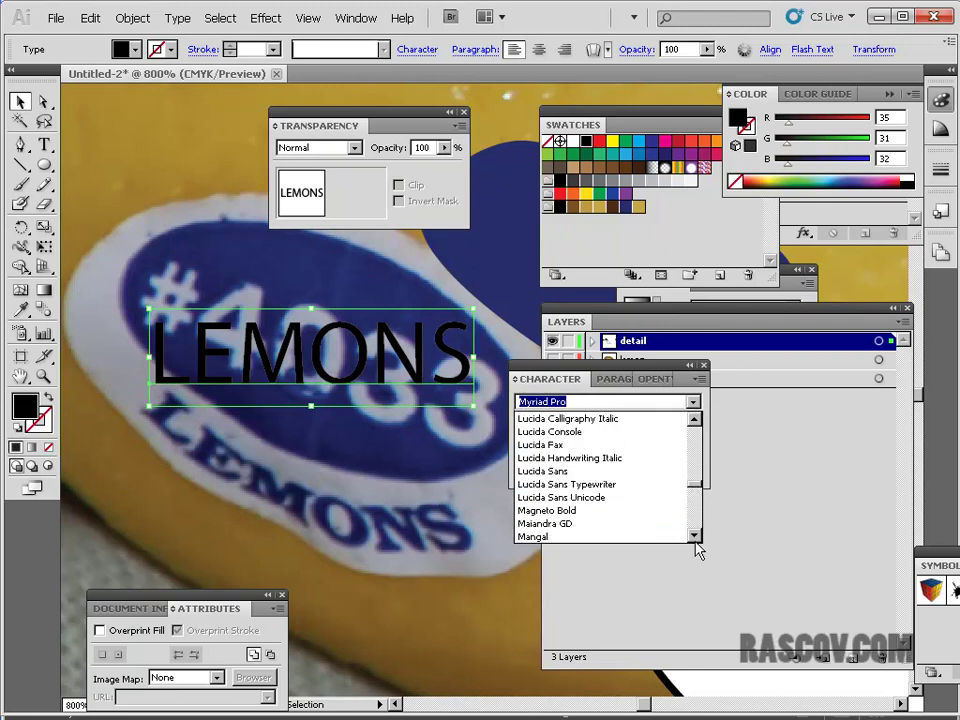
pyautogui.scroll(-5, 698, 497)
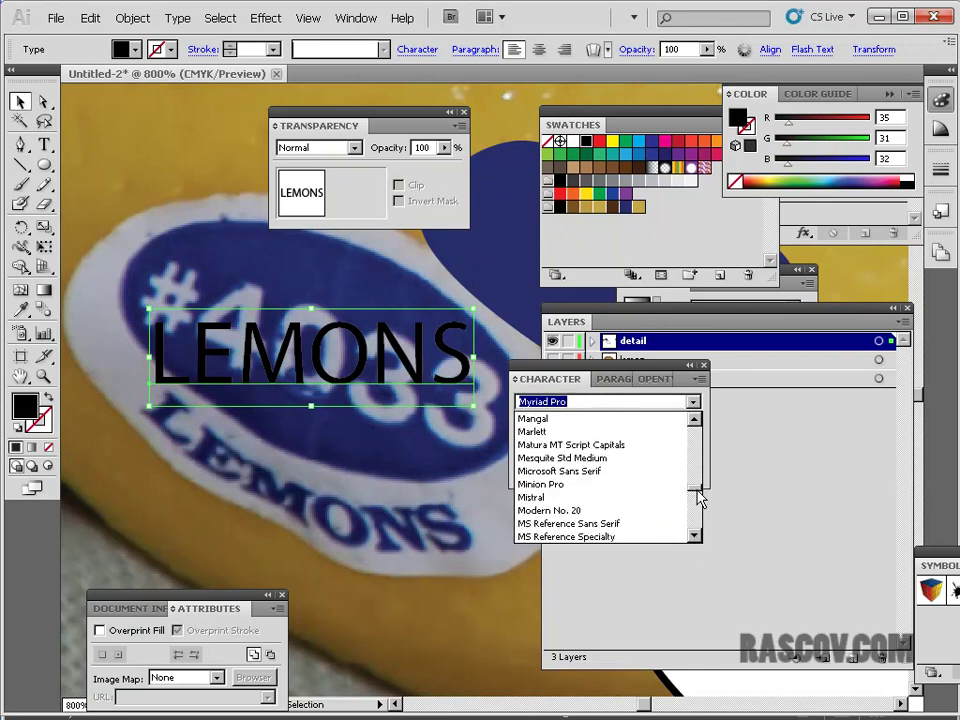
pyautogui.scroll(-3, 697, 499)
pyautogui.moveTo(695, 536); pyautogui.dragTo(698, 540)
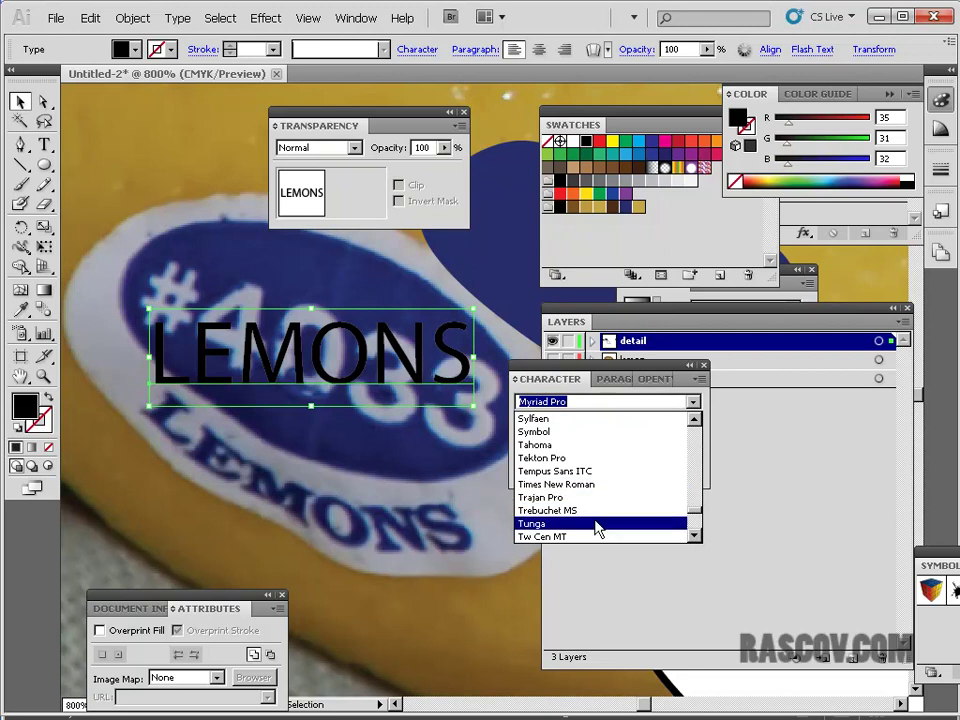
pyautogui.click(606, 484)
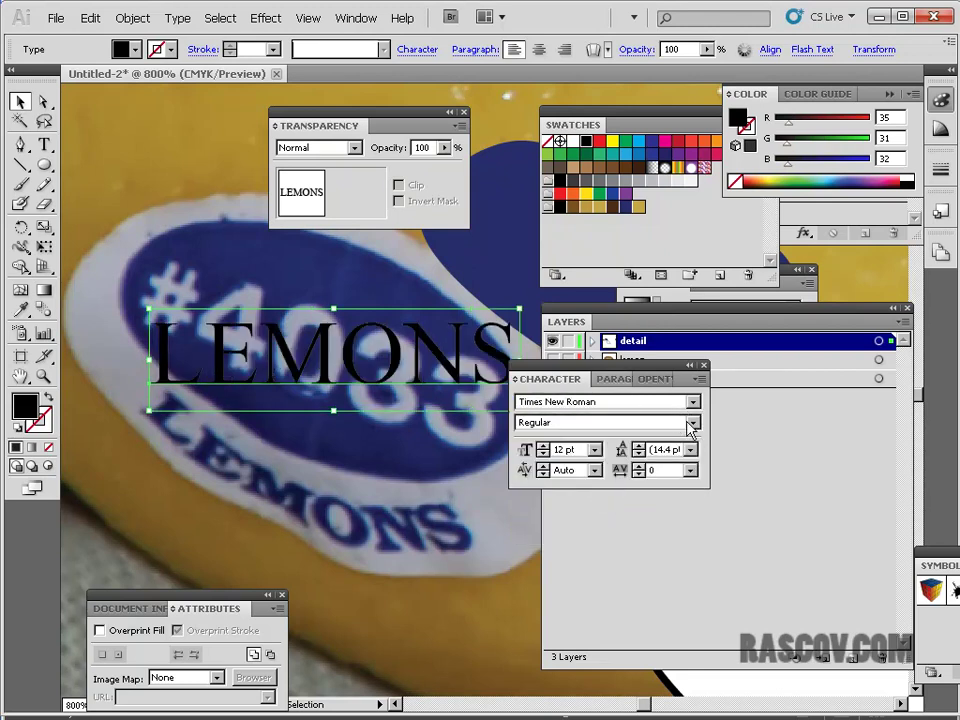
pyautogui.click(688, 422)
pyautogui.click(634, 464)
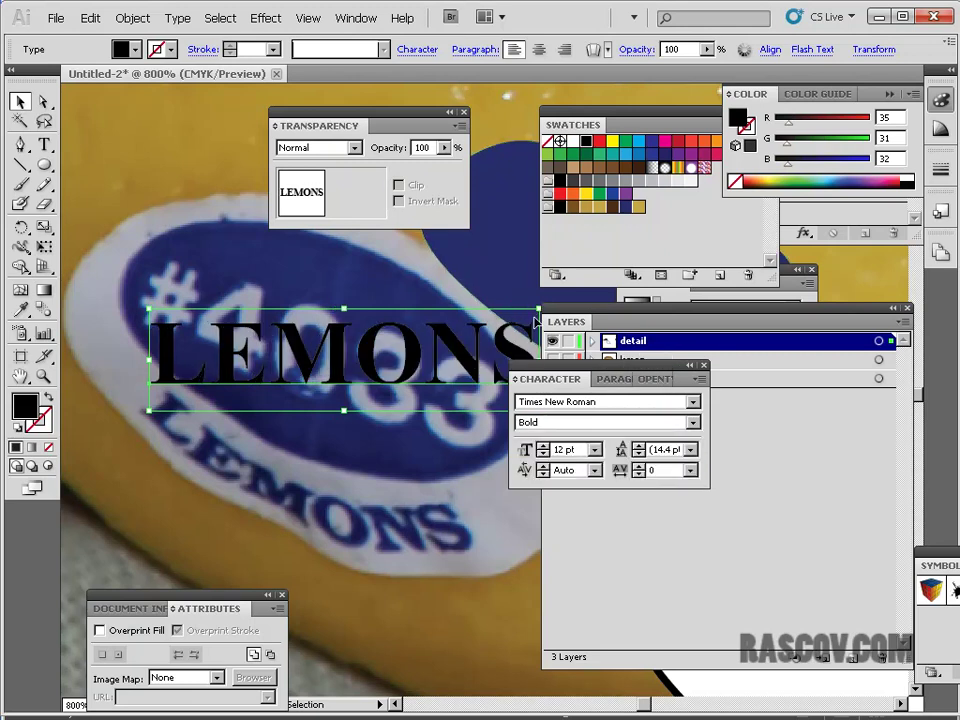
# Step: Move the LEMONS text down over the sticker's printed word and fill it with the dark blue swatch
pyautogui.moveTo(470, 363); pyautogui.dragTo(415, 516)
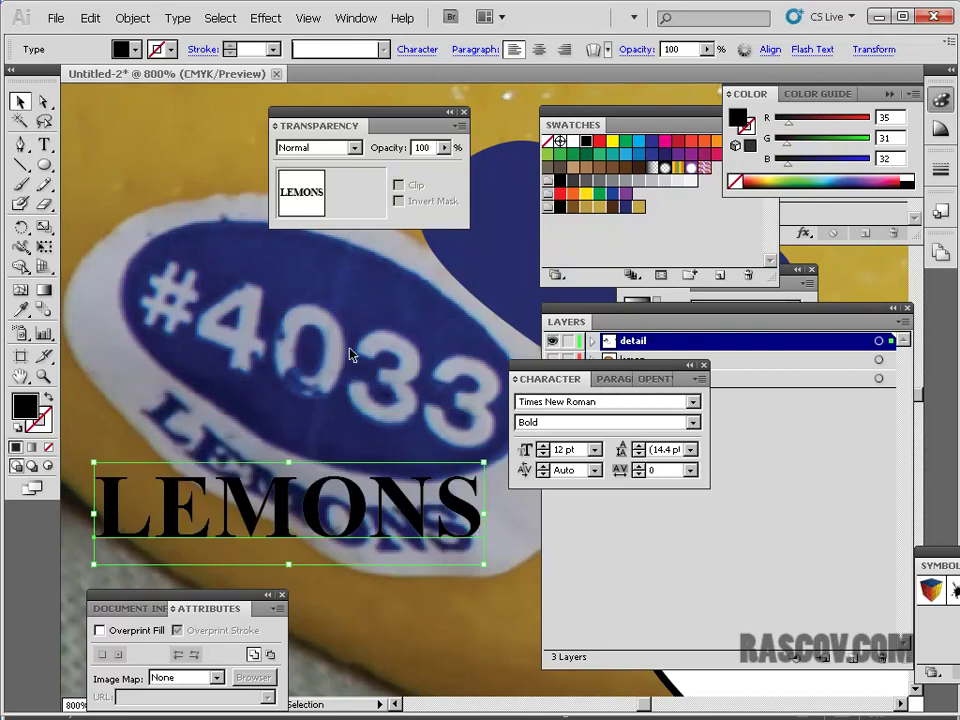
pyautogui.click(625, 207)
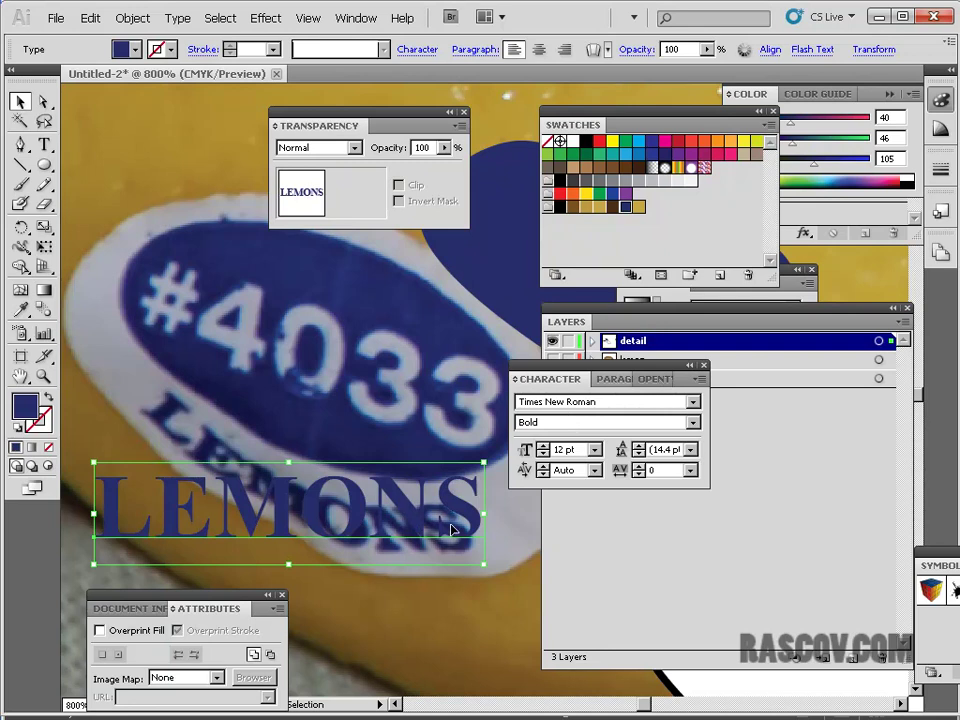
pyautogui.moveTo(312, 517)
pyautogui.mouseDown()
pyautogui.moveTo(328, 497)
pyautogui.moveTo(317, 497)
pyautogui.mouseUp()
pyautogui.moveTo(469, 484); pyautogui.dragTo(462, 531)
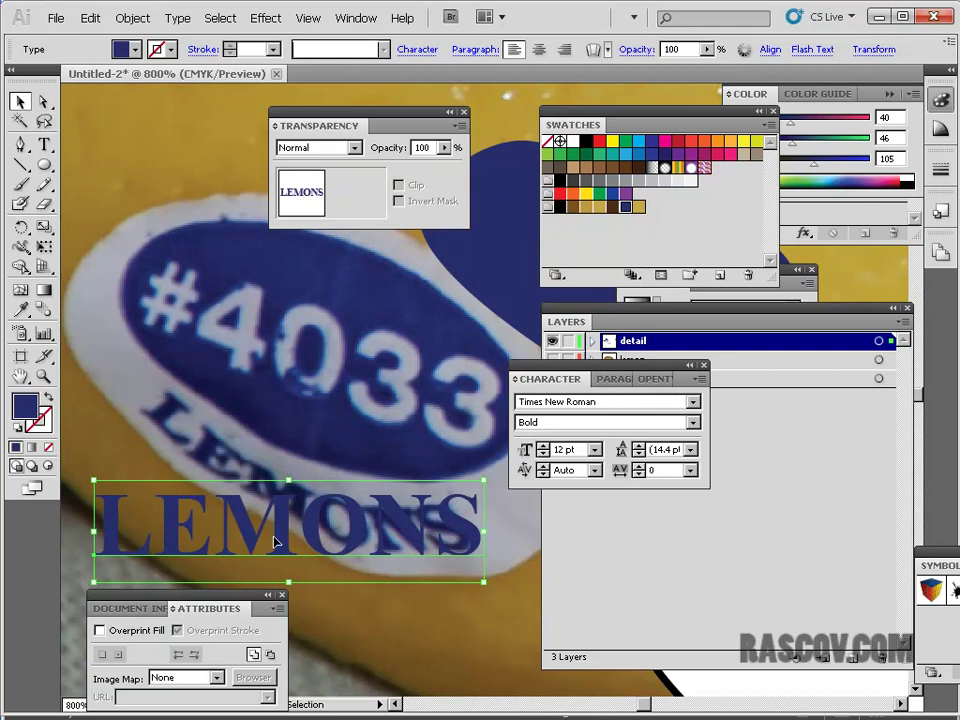
# Step: Apply an envelope mesh distortion with 4 rows and 4 columns to the LEMONS text
pyautogui.click(258, 20)
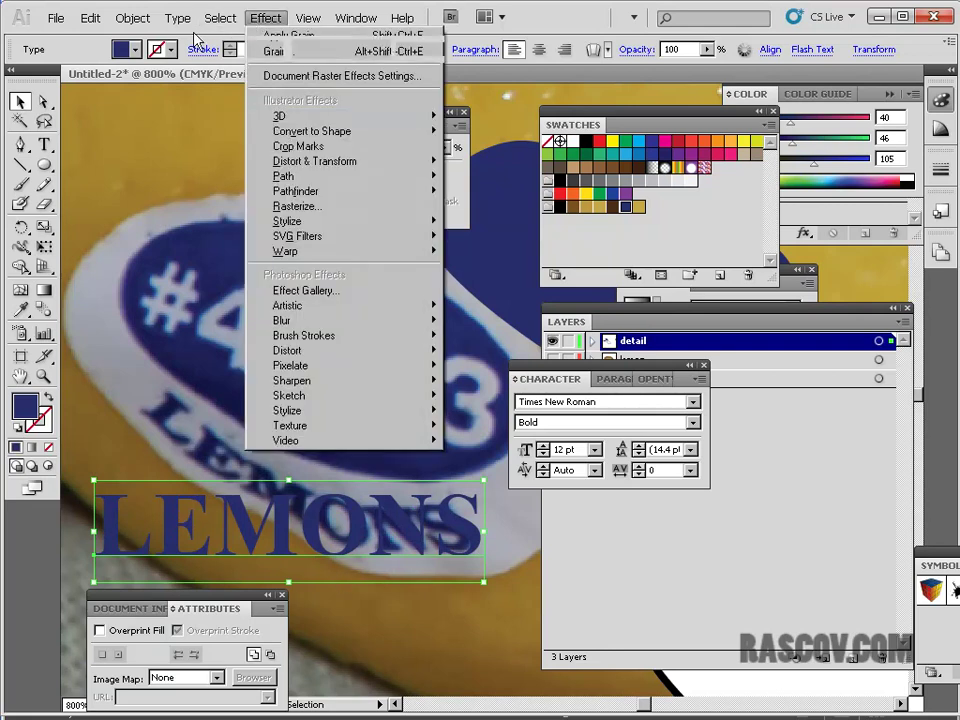
pyautogui.moveTo(175, 19)
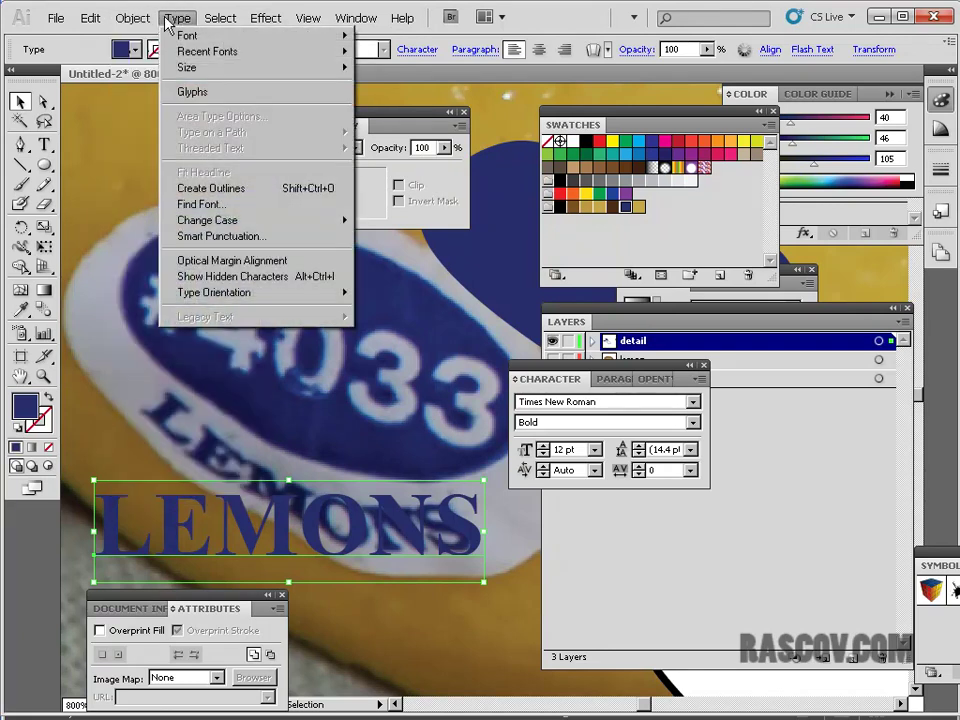
pyautogui.moveTo(132, 22)
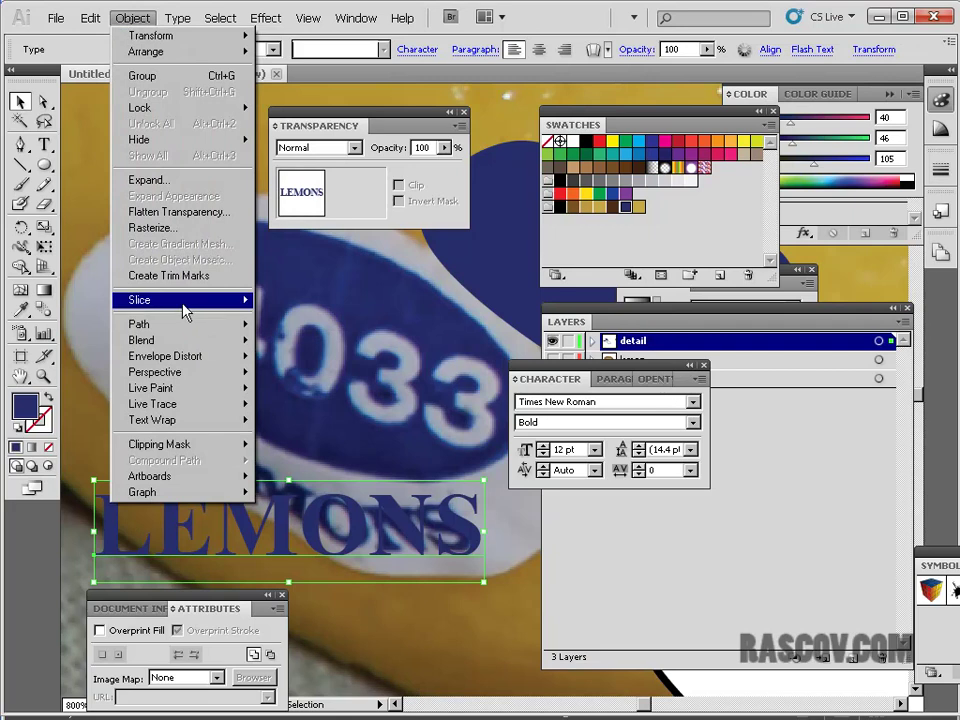
pyautogui.moveTo(170, 374)
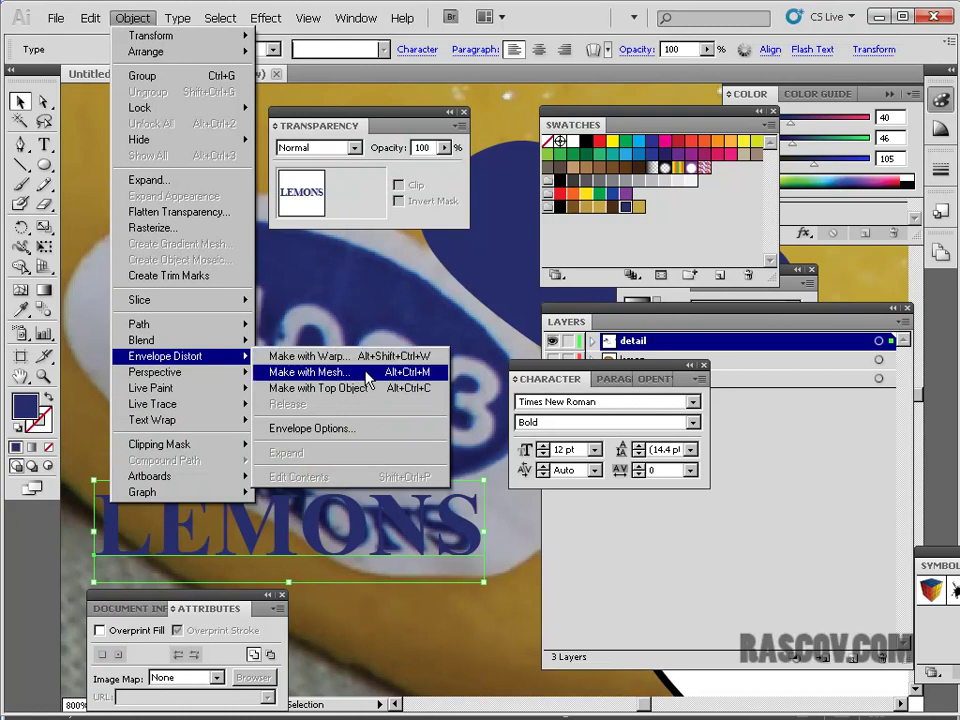
pyautogui.click(366, 372)
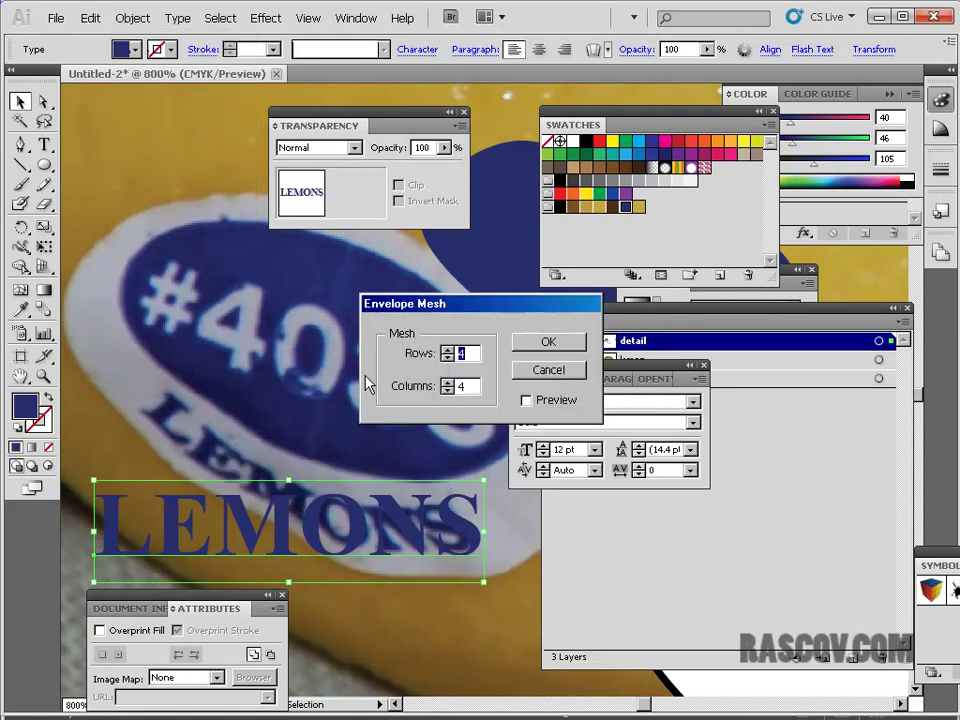
pyautogui.click(553, 341)
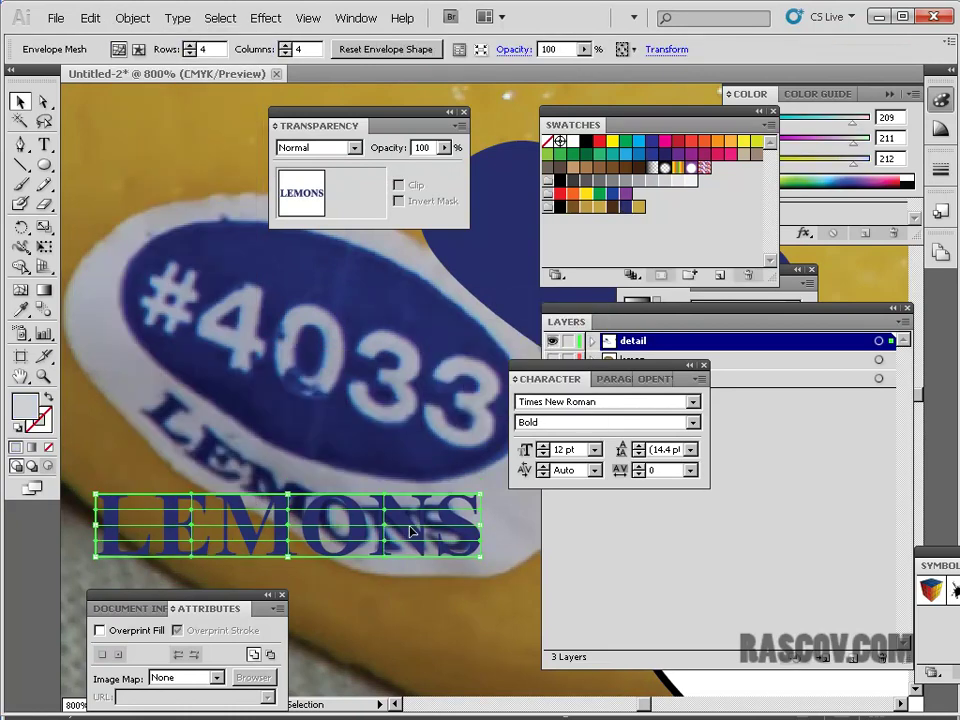
# Step: Make the LEMONS envelope narrower and taller, and place it over the printed word on the sticker
pyautogui.moveTo(96, 494); pyautogui.dragTo(130, 473)
pyautogui.moveTo(273, 521); pyautogui.dragTo(280, 488)
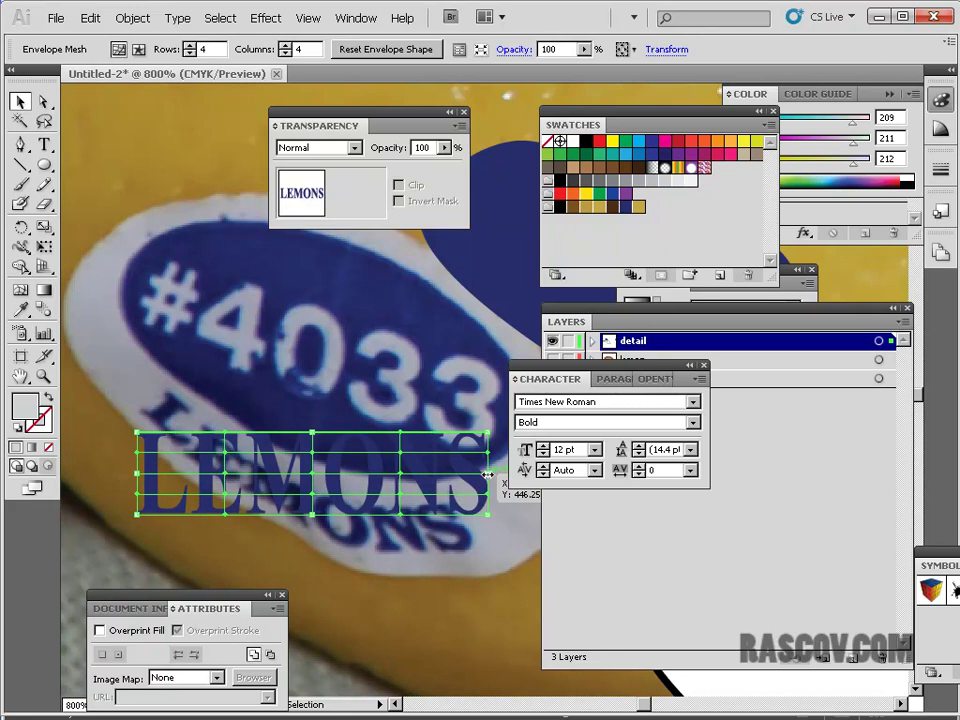
pyautogui.moveTo(400, 478); pyautogui.dragTo(400, 492)
# Step: Shift an inner mesh point near the N of the LEMONS envelope to distort the lettering there
pyautogui.press('a')
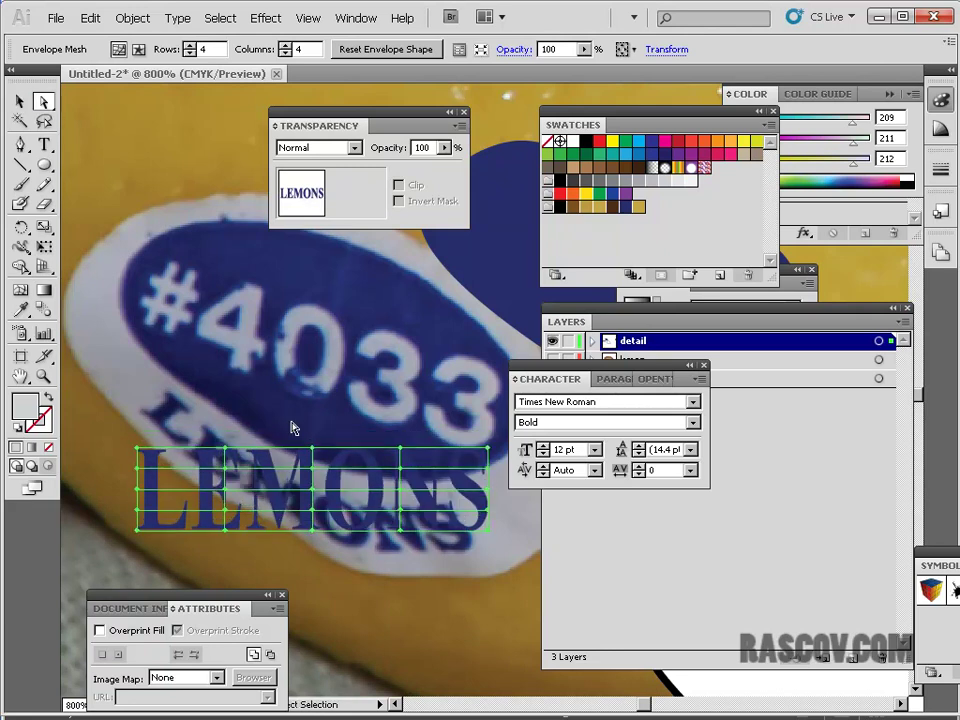
pyautogui.moveTo(400, 500); pyautogui.dragTo(413, 467)
pyautogui.click(409, 585)
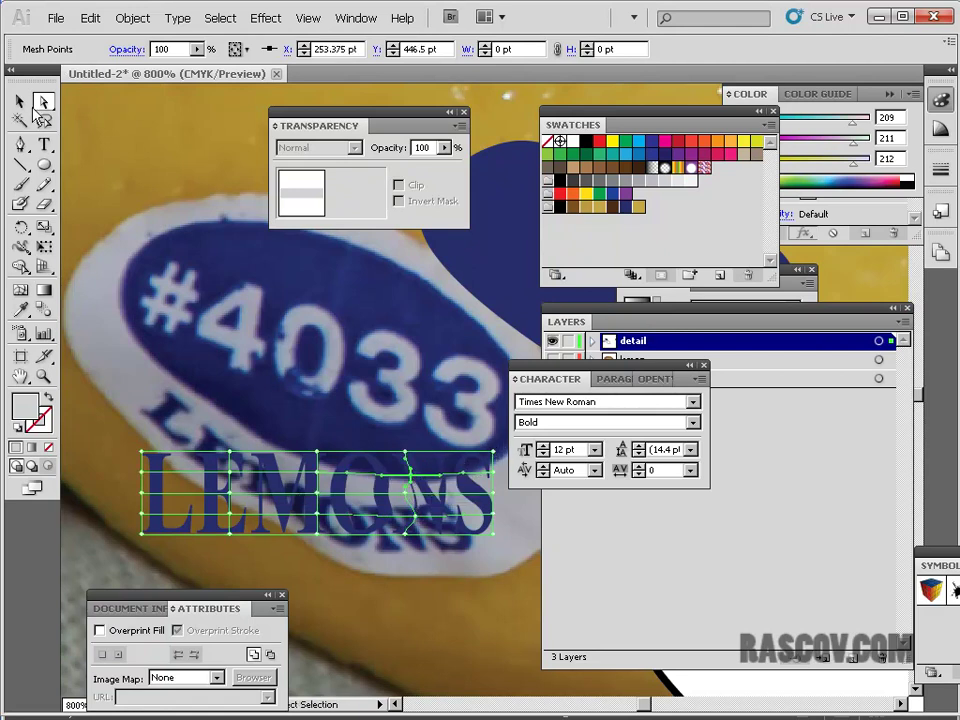
# Step: Rotate the LEMONS envelope clockwise to follow the sticker's slant and shift it left over the printed word
pyautogui.press('v')
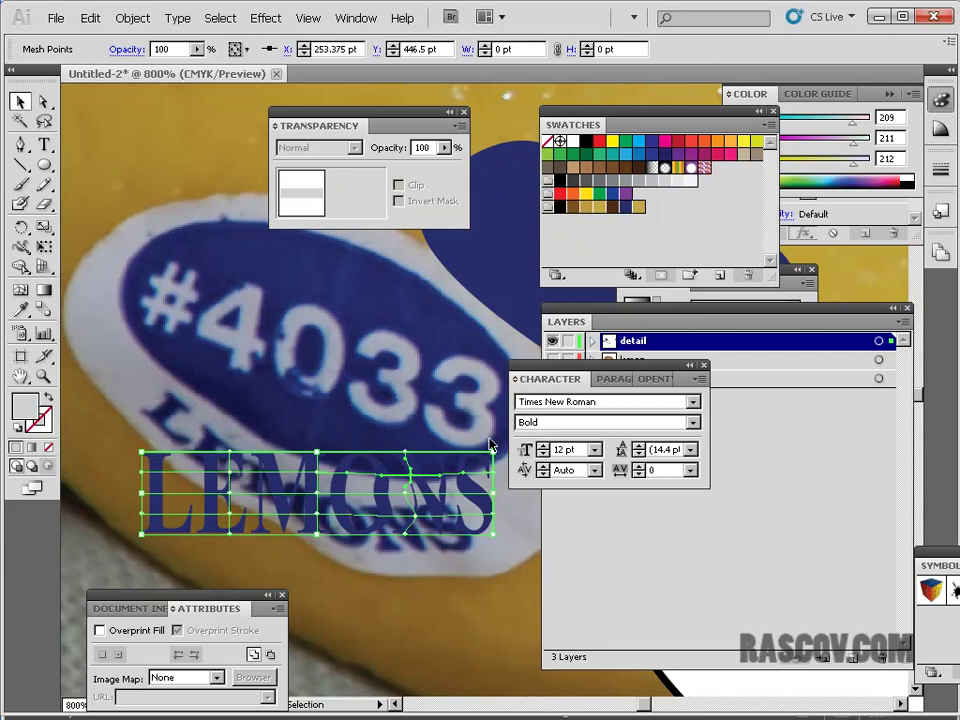
pyautogui.moveTo(492, 445); pyautogui.dragTo(460, 530)
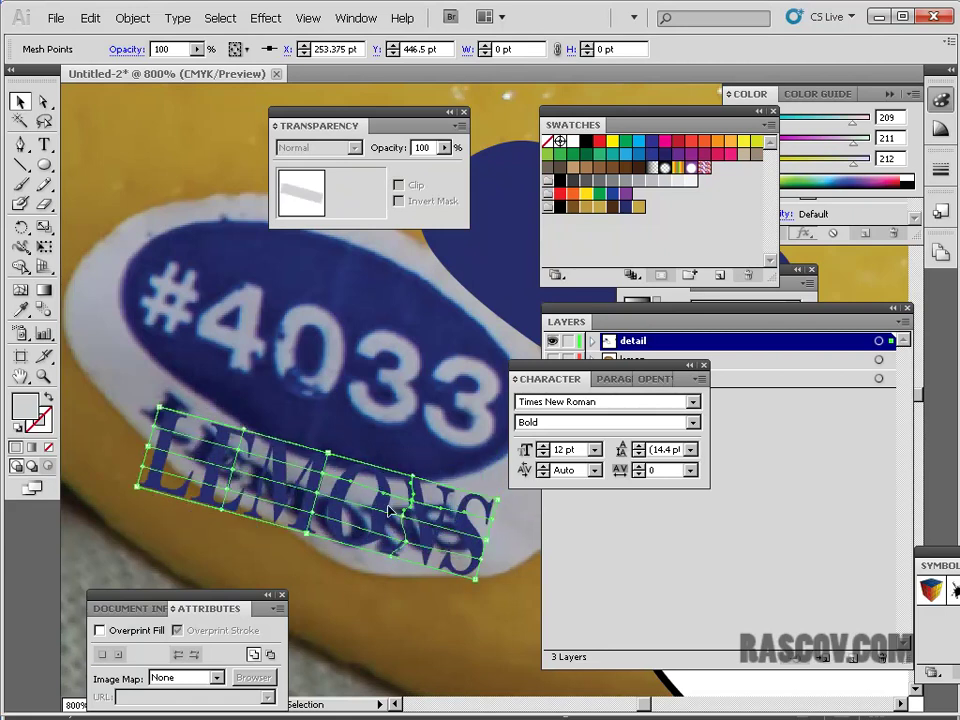
pyautogui.moveTo(385, 515); pyautogui.dragTo(359, 515)
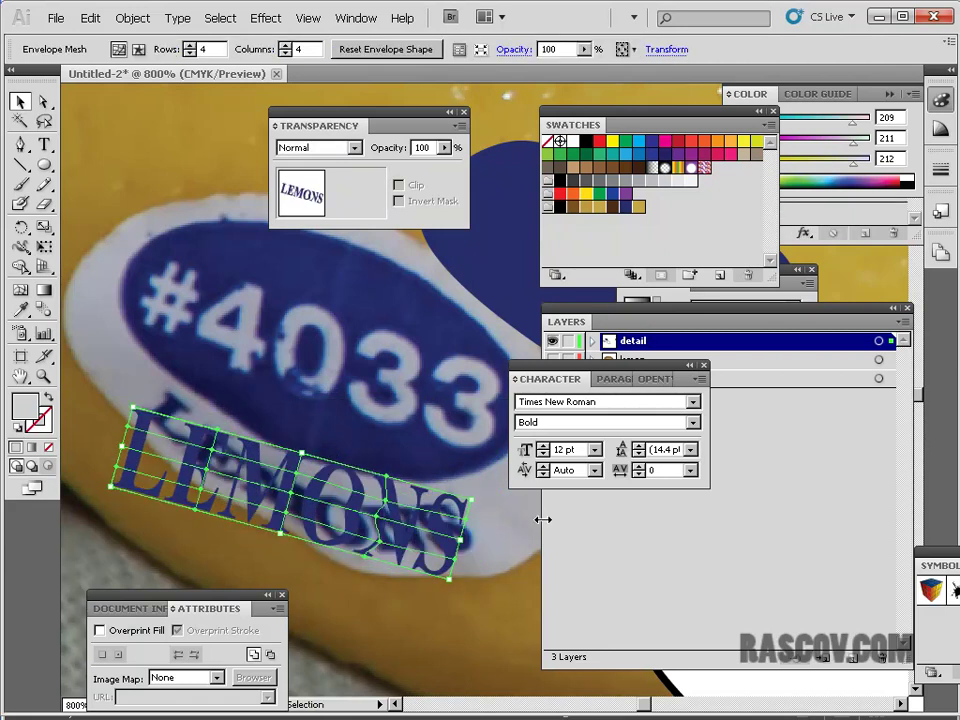
pyautogui.click(43, 101)
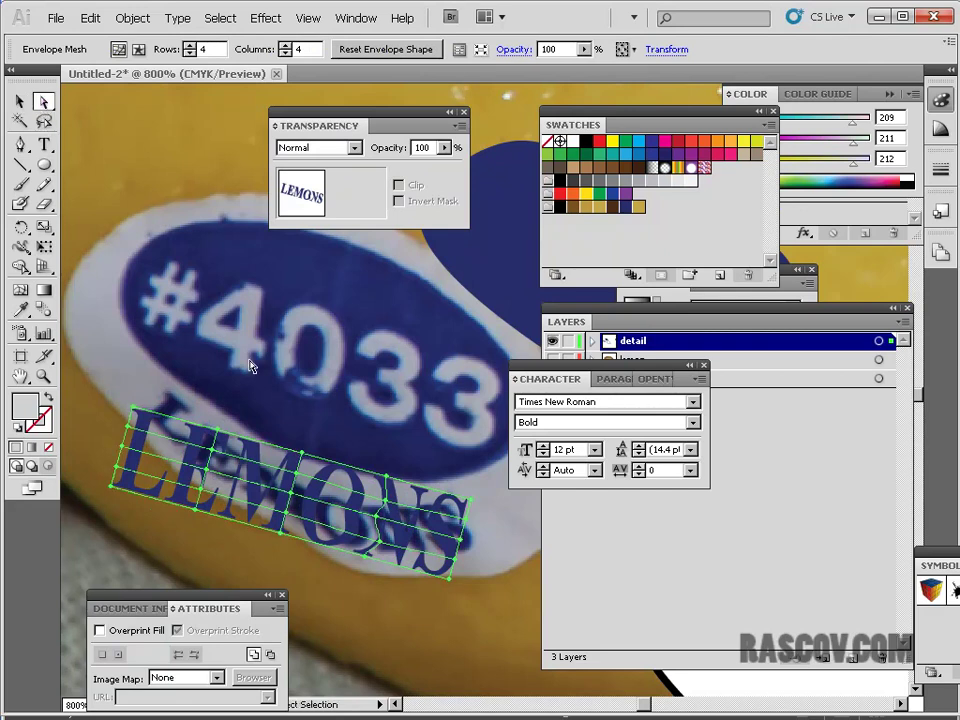
pyautogui.click(19, 101)
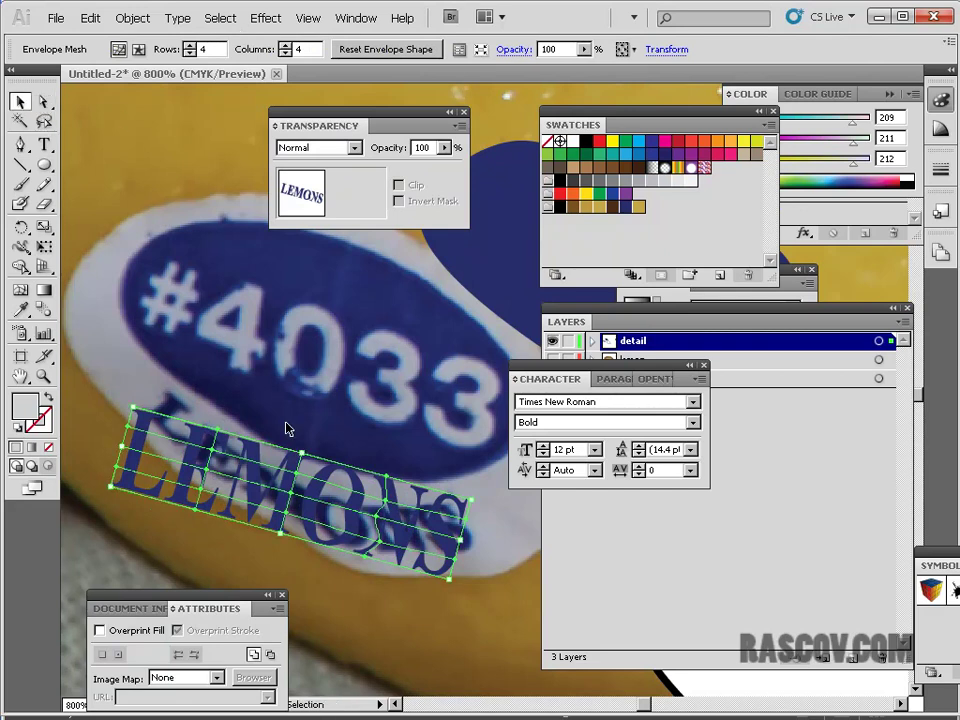
# Step: Resize, rotate and reposition the LEMONS envelope so it matches the slant and length of the printed word
pyautogui.moveTo(133, 409); pyautogui.dragTo(220, 452)
pyautogui.moveTo(303, 524); pyautogui.dragTo(243, 470)
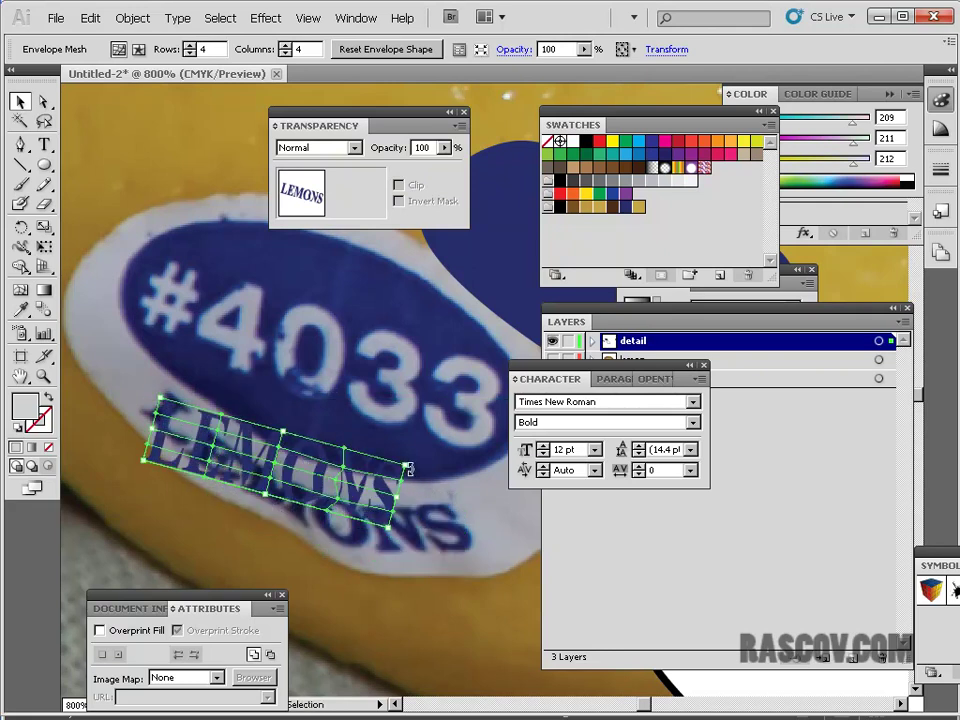
pyautogui.moveTo(398, 497); pyautogui.dragTo(487, 553)
pyautogui.moveTo(331, 446); pyautogui.dragTo(313, 462)
pyautogui.moveTo(310, 514); pyautogui.dragTo(312, 522)
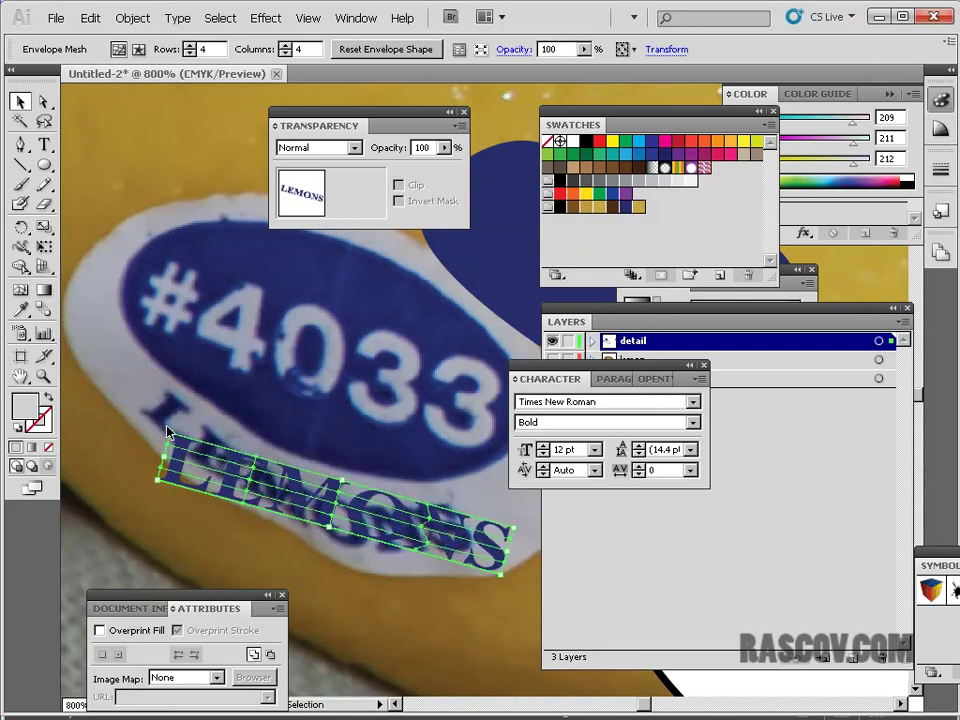
pyautogui.moveTo(168, 428)
pyautogui.mouseDown()
pyautogui.moveTo(189, 360)
pyautogui.moveTo(175, 420)
pyautogui.mouseUp()
pyautogui.moveTo(361, 524); pyautogui.dragTo(326, 505)
# Step: Move the dark blue oval and the white sticker shape back onto the photographed sticker, with default fill and stroke on the sticker shape
pyautogui.moveTo(508, 264); pyautogui.dragTo(215, 338)
pyautogui.moveTo(735, 692)
pyautogui.mouseDown()
pyautogui.moveTo(400, 536)
pyautogui.moveTo(144, 400)
pyautogui.mouseUp()
pyautogui.press('d')
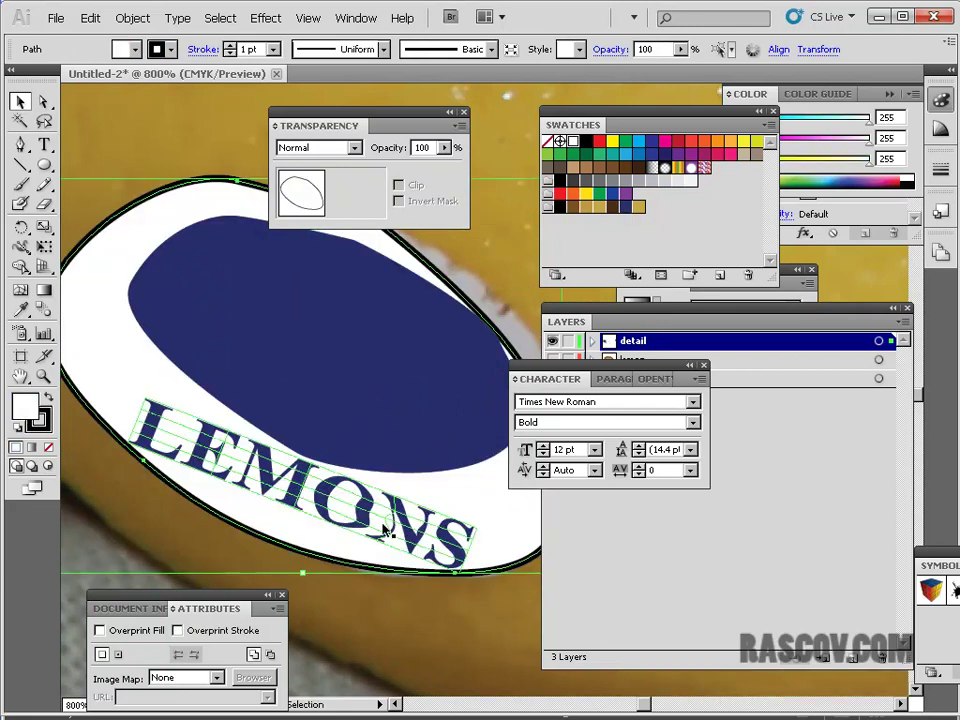
# Step: Remove the recreated sticker from the detail layer: the white shape, the dark blue oval and the LEMONS envelope
pyautogui.moveTo(447, 517); pyautogui.dragTo(462, 515)
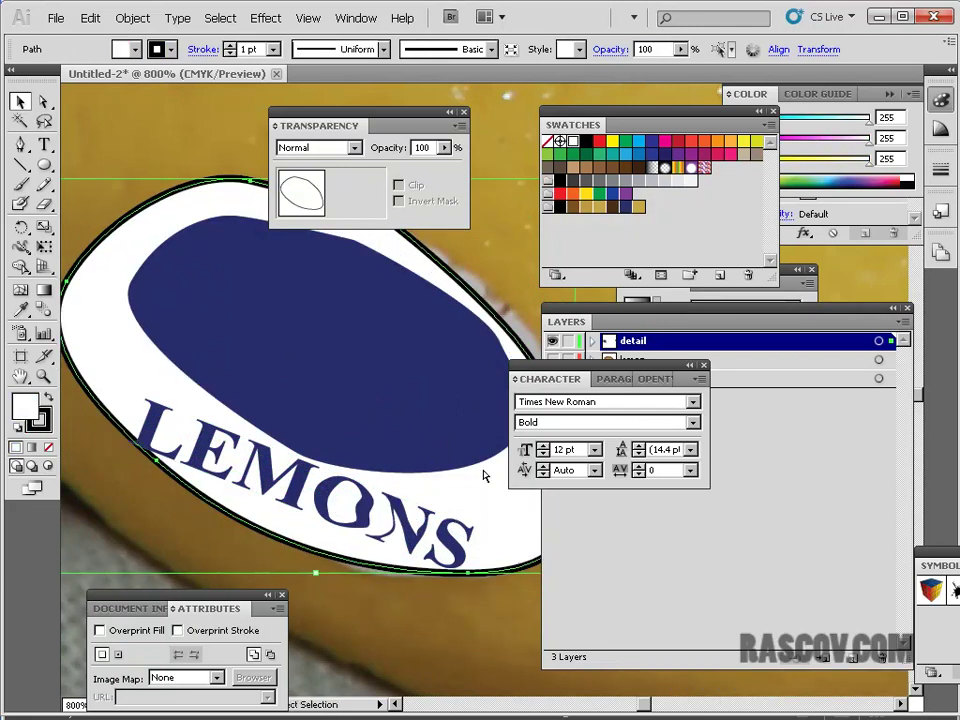
pyautogui.hotkey('ctrl', '-')
pyautogui.hotkey('ctrl', '-')
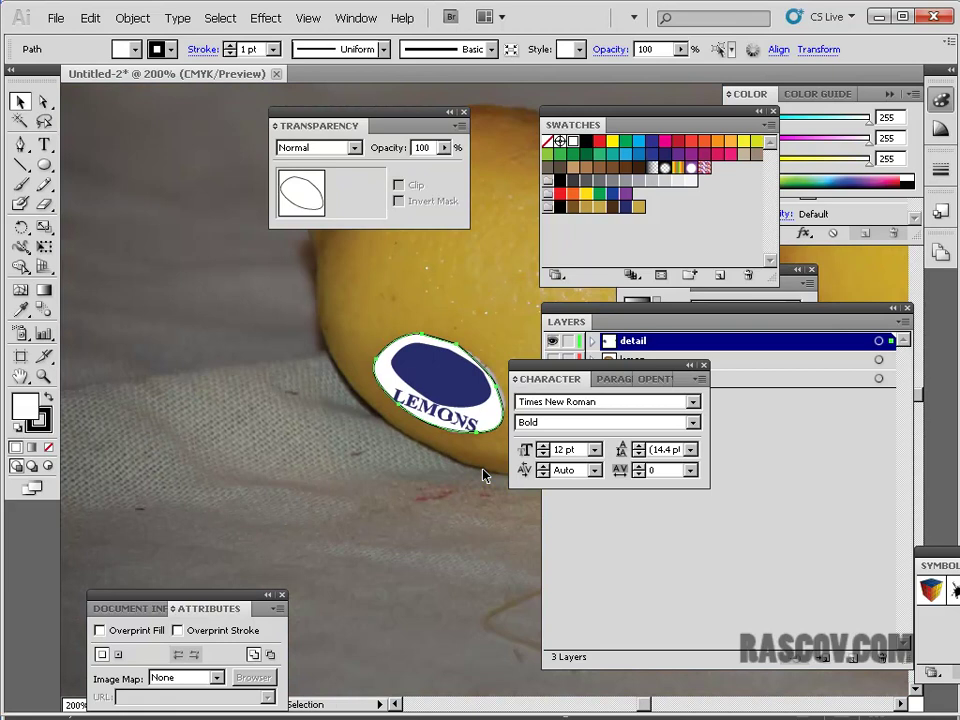
pyautogui.moveTo(488, 354); pyautogui.dragTo(222, 524)
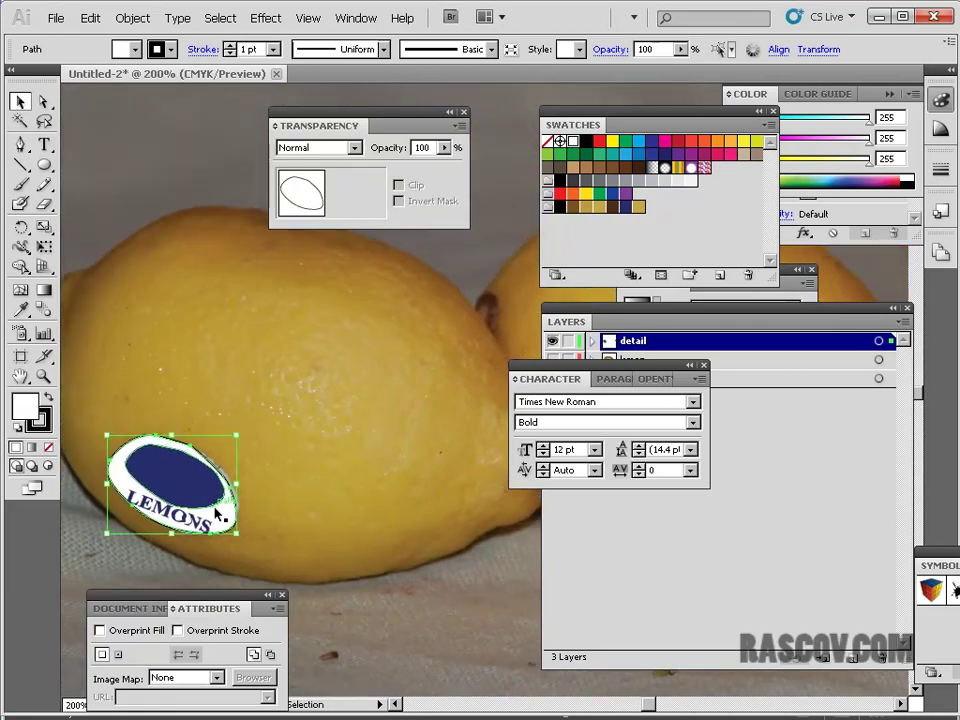
pyautogui.click(210, 495)
pyautogui.press('Delete')
pyautogui.hotkey('ctrl', 'z')
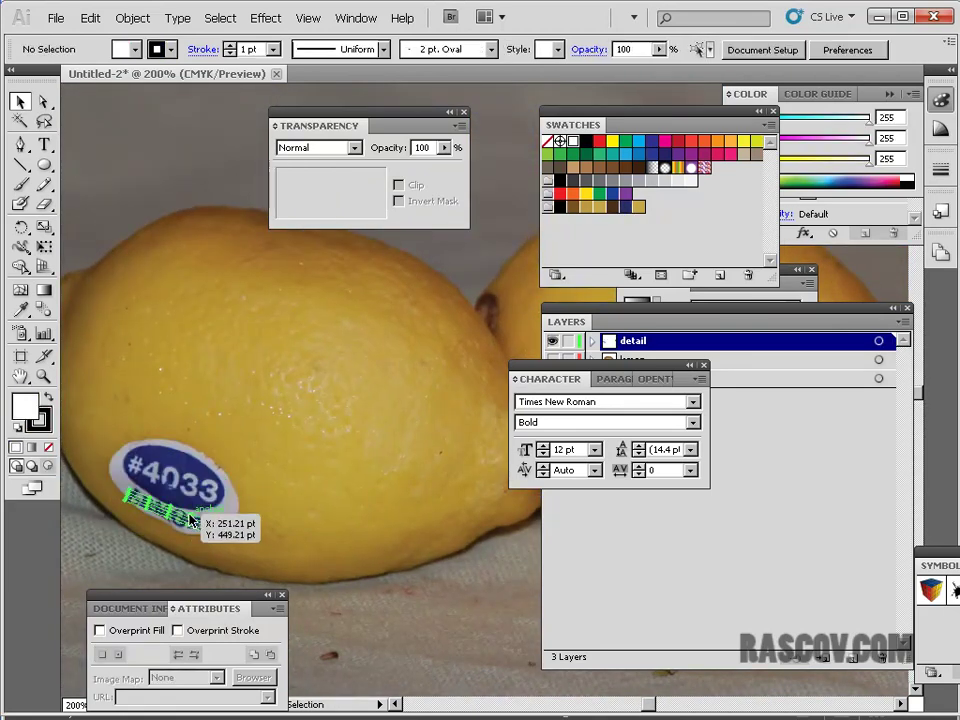
# Step: Show the lemon layer, and unlock and hide the background photo layer, with the floating panels moved off the lemon
pyautogui.moveTo(588, 362); pyautogui.dragTo(696, 448)
pyautogui.hotkey('ctrl', 't')
pyautogui.click(553, 360)
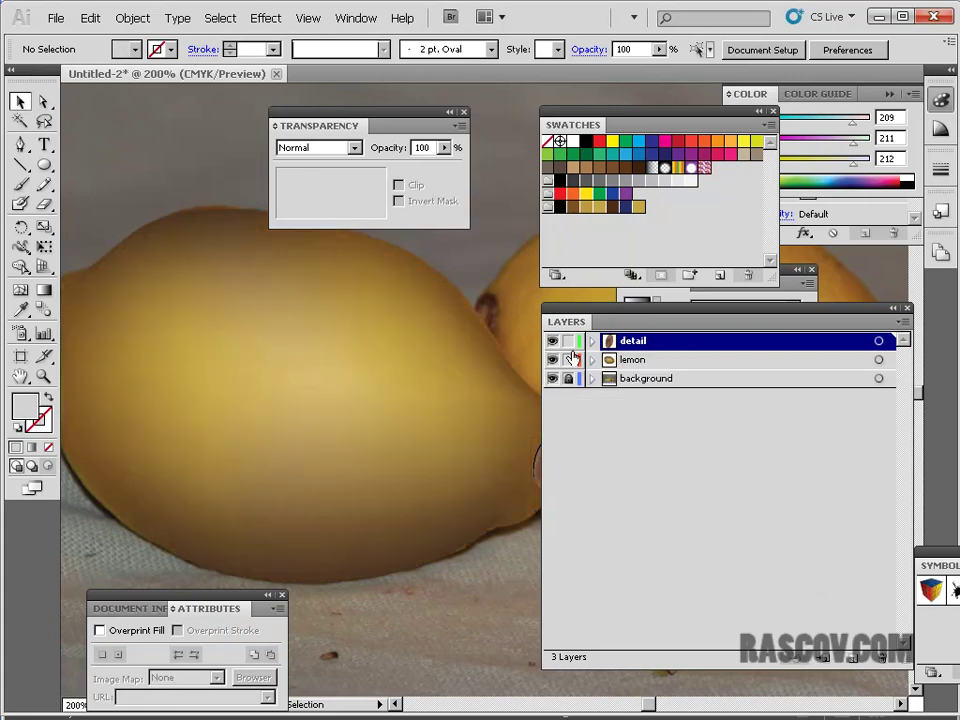
pyautogui.moveTo(604, 316); pyautogui.dragTo(700, 317)
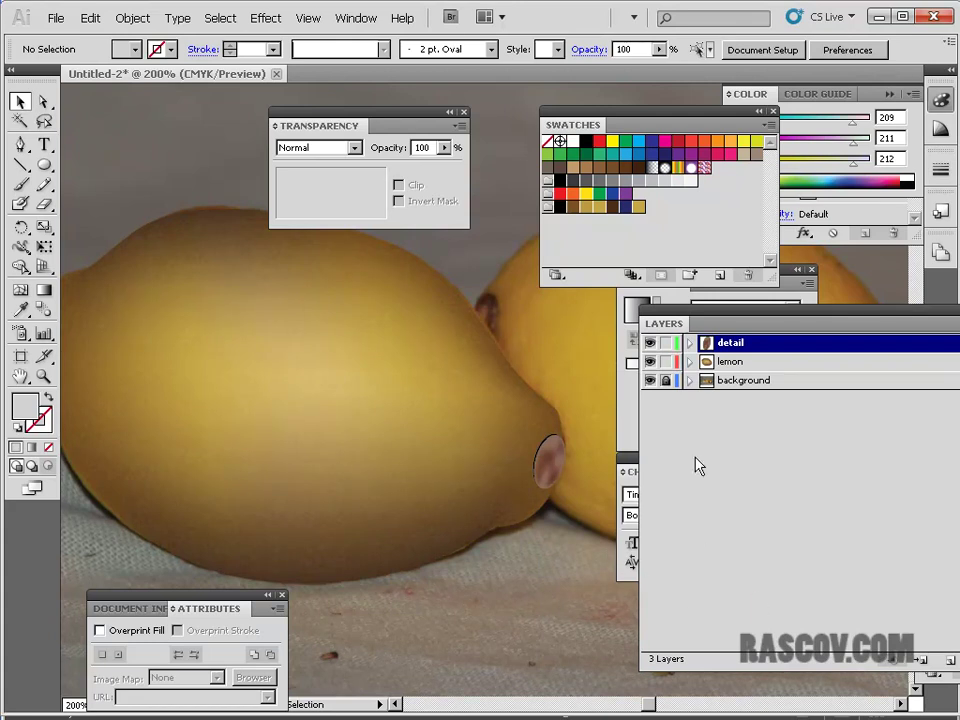
pyautogui.click(663, 381)
pyautogui.click(650, 381)
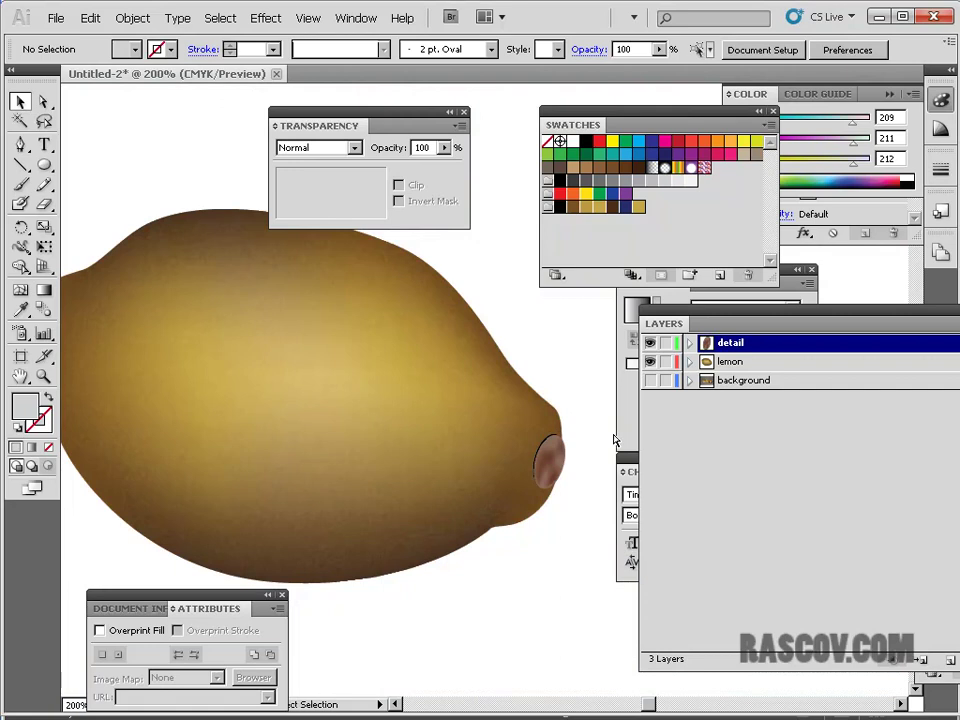
pyautogui.hotkey('ctrl', '-')
pyautogui.hotkey('ctrl', '-')
pyautogui.hotkey('ctrl', '+')
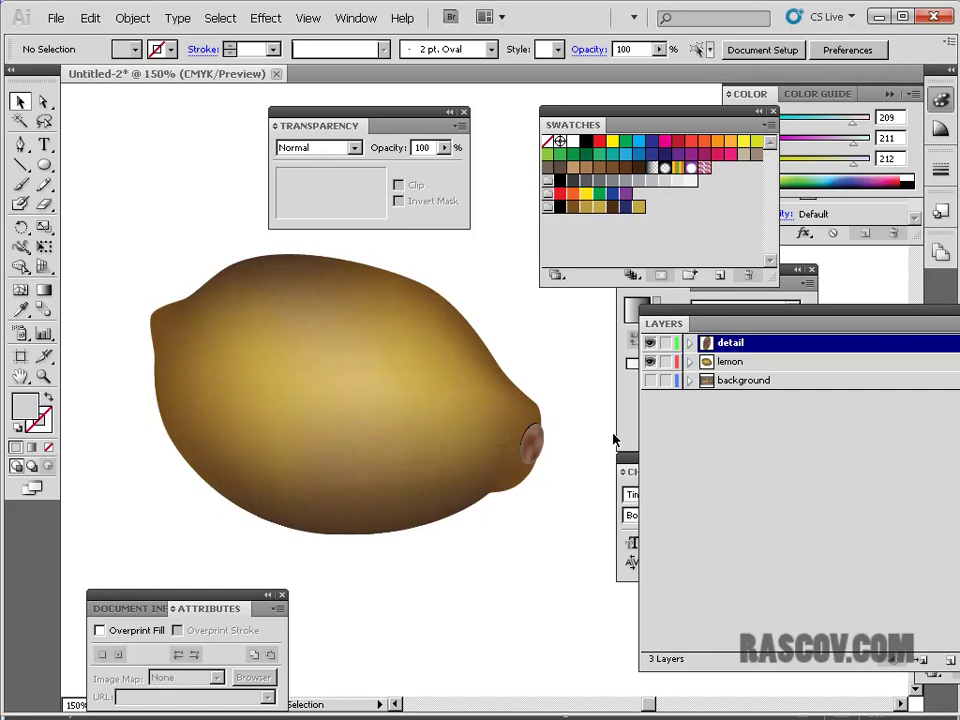
# Step: Save the document as lemon.ai in the new_fruit folder with the default Illustrator options
pyautogui.click(55, 18)
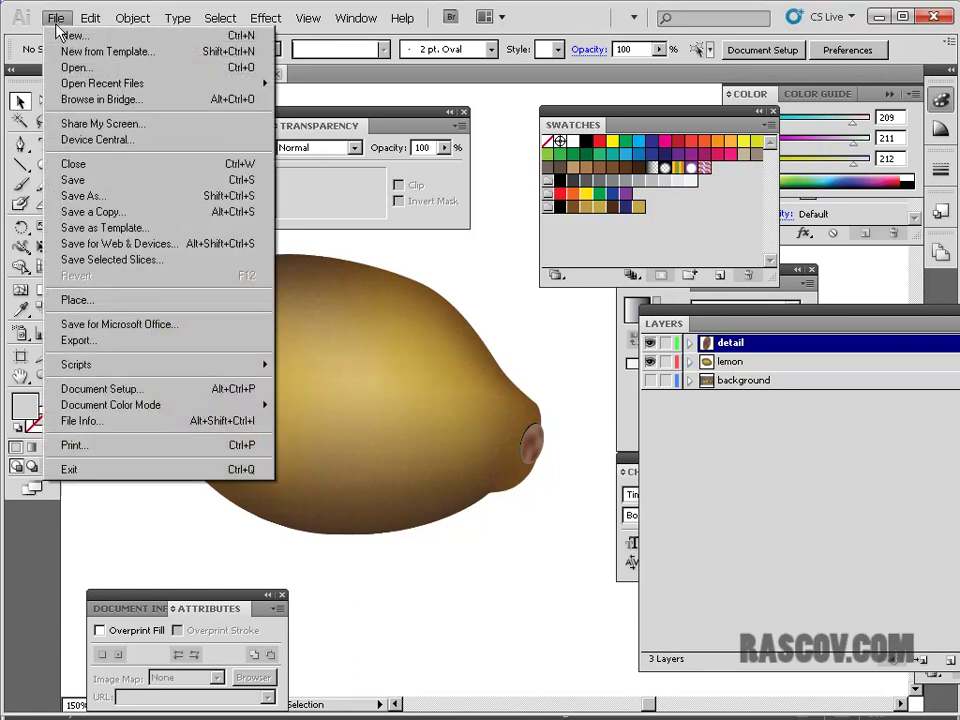
pyautogui.click(113, 196)
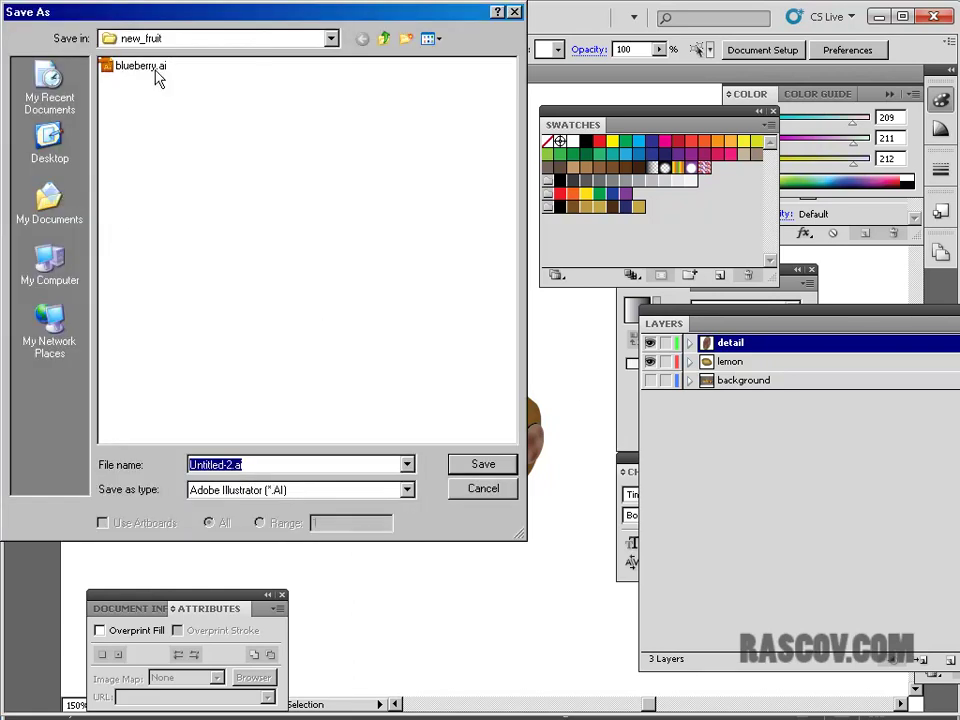
pyautogui.write('le')
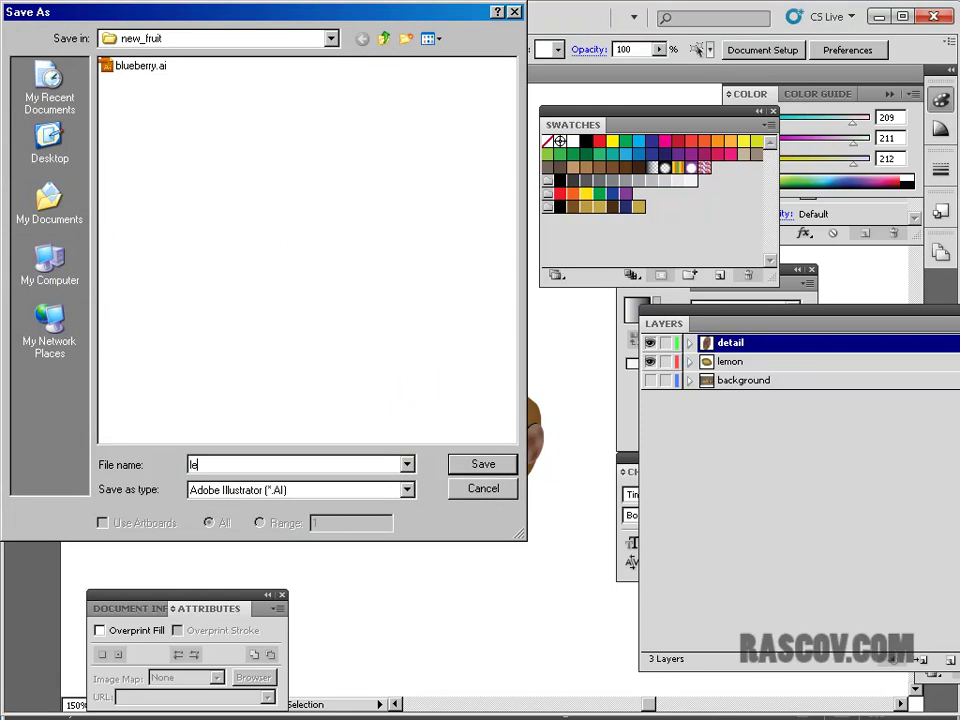
pyautogui.write('mon')
pyautogui.click(493, 465)
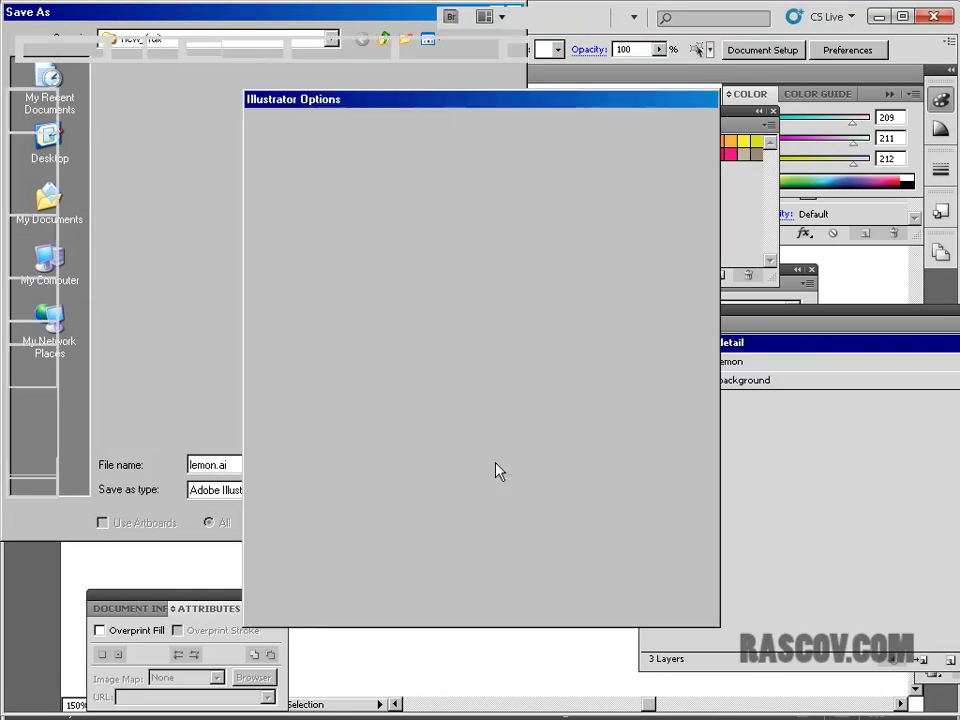
pyautogui.click(674, 132)
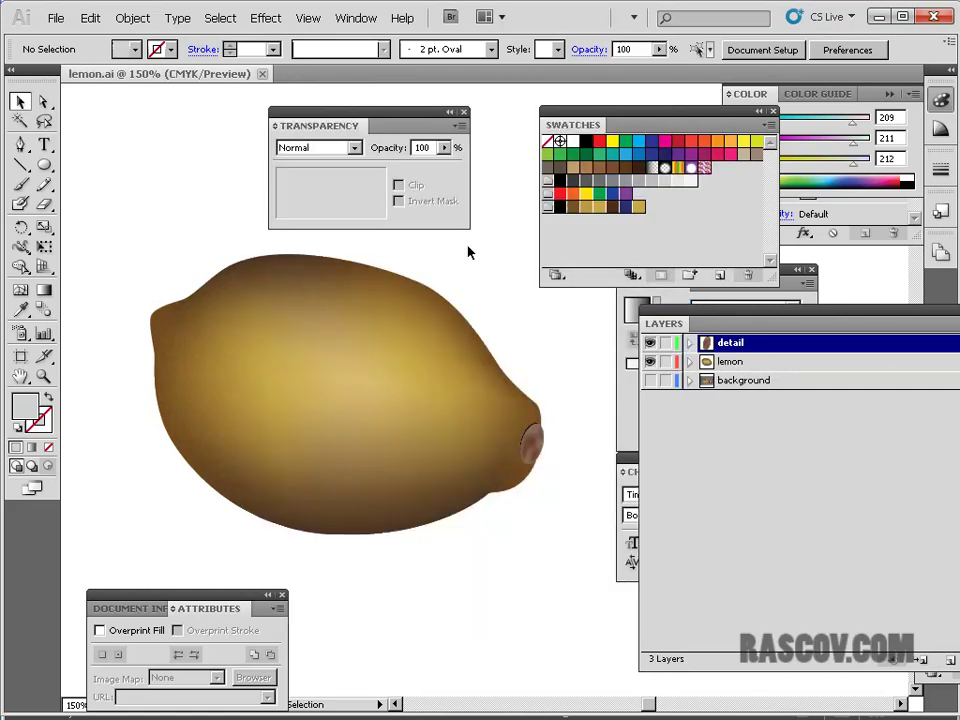
# Step: Place blueberry.ai from the new_fruit folder into the lemon document, cropped to Media
pyautogui.moveTo(514, 352); pyautogui.dragTo(473, 362)
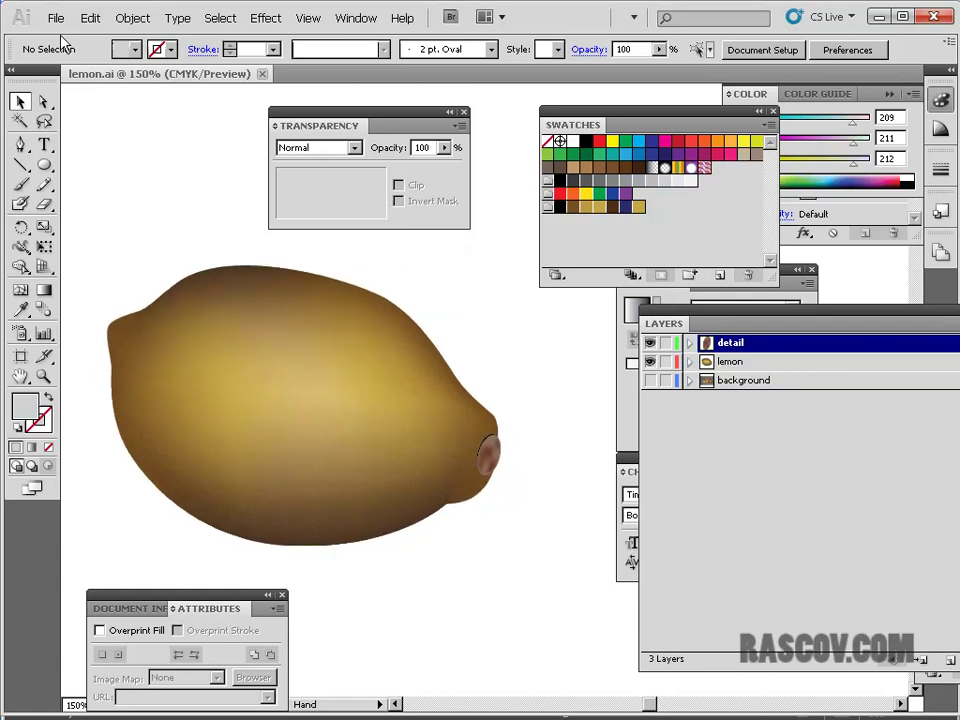
pyautogui.click(56, 19)
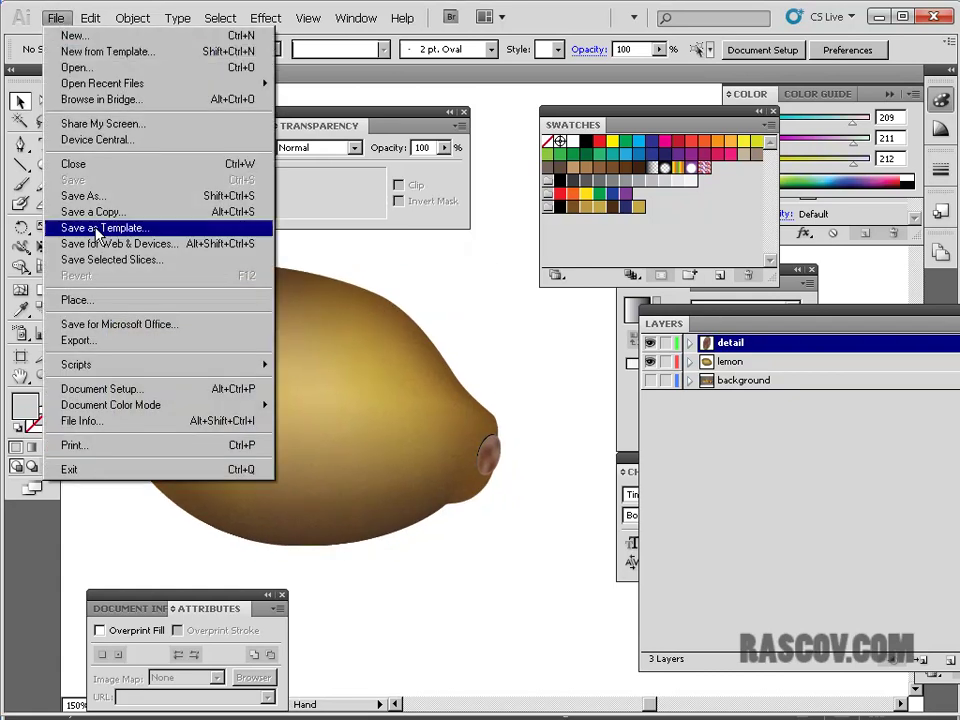
pyautogui.click(112, 304)
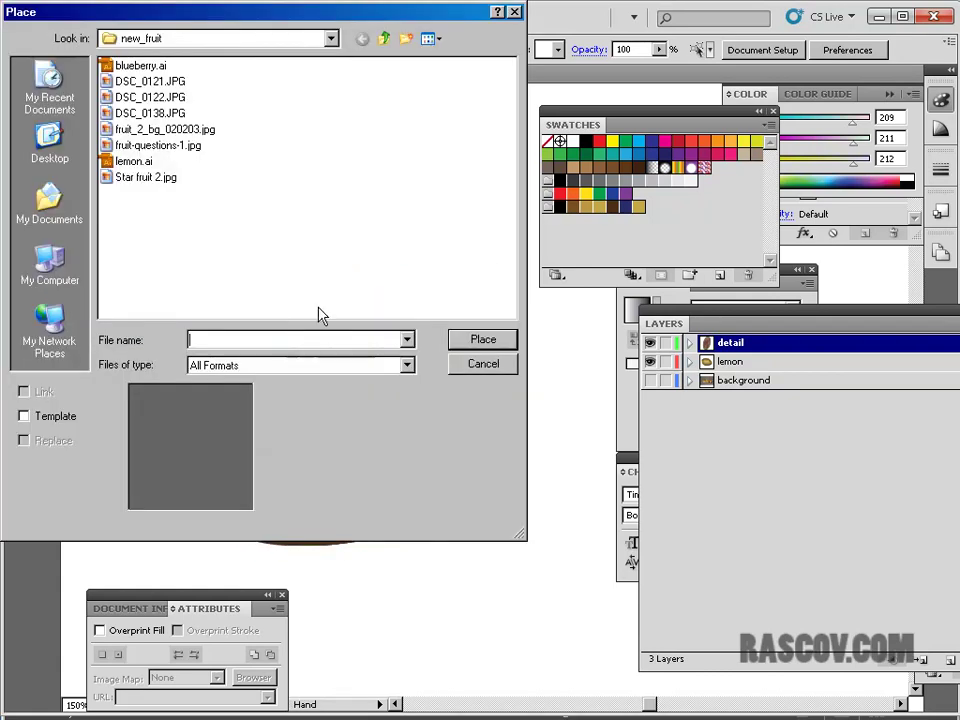
pyautogui.click(140, 66)
pyautogui.click(503, 340)
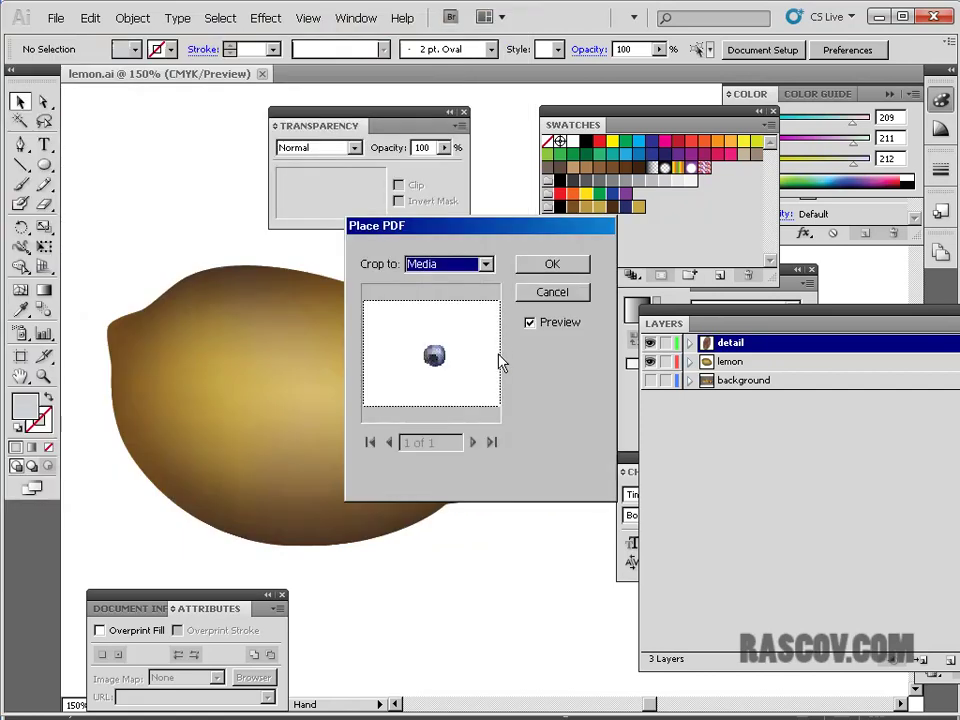
pyautogui.click(551, 263)
# Step: Position the placed blueberry on the artboard just beyond the lemon's stem-scar end, slightly lower than the lemon's middle
pyautogui.moveTo(540, 336); pyautogui.dragTo(557, 362)
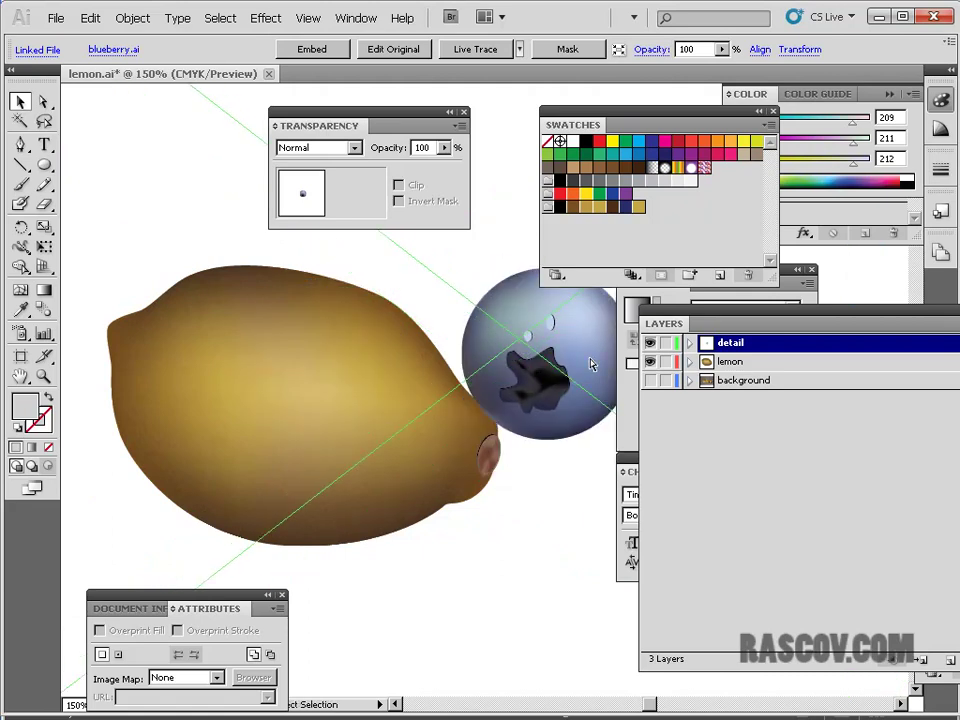
pyautogui.hotkey('ctrl', '1')
pyautogui.hotkey('ctrl', '-')
pyautogui.hotkey('ctrl', '-')
pyautogui.moveTo(519, 381); pyautogui.dragTo(548, 420)
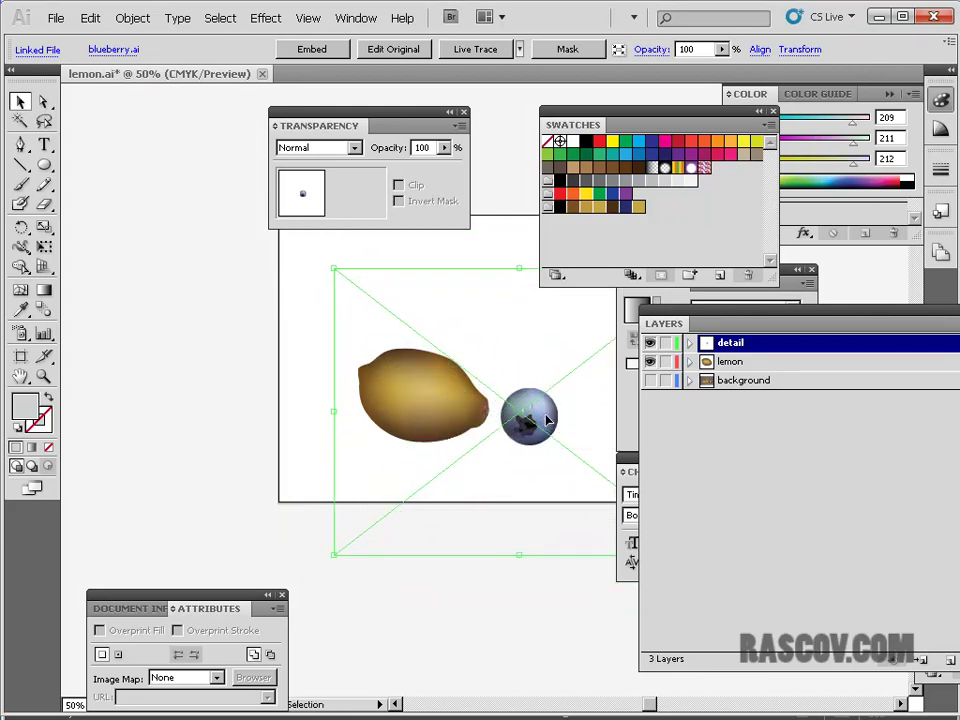